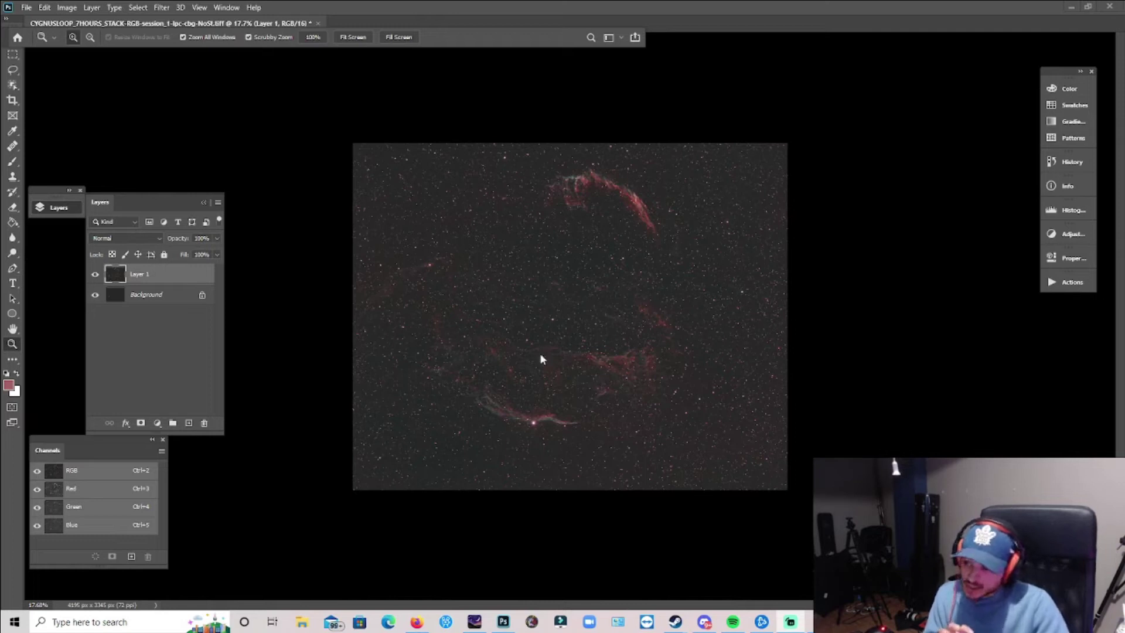
- Darken the sky by raising the Levels black input to 11
scroll(545, 351, up, 3)
scroll(610, 376, down, 2)
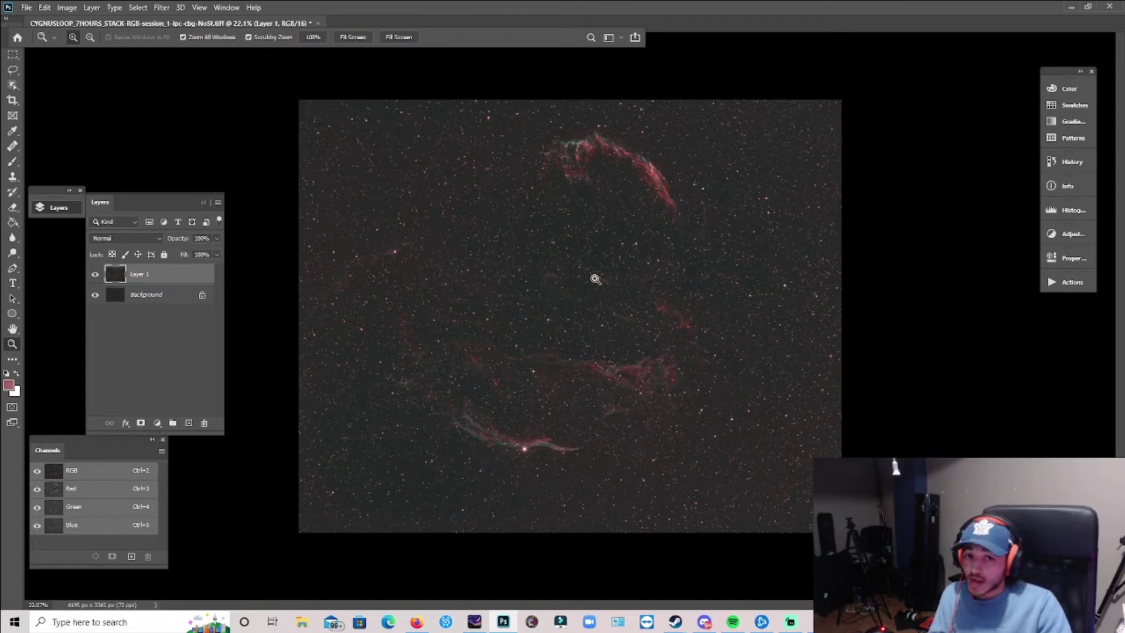
scroll(593, 291, down, 3)
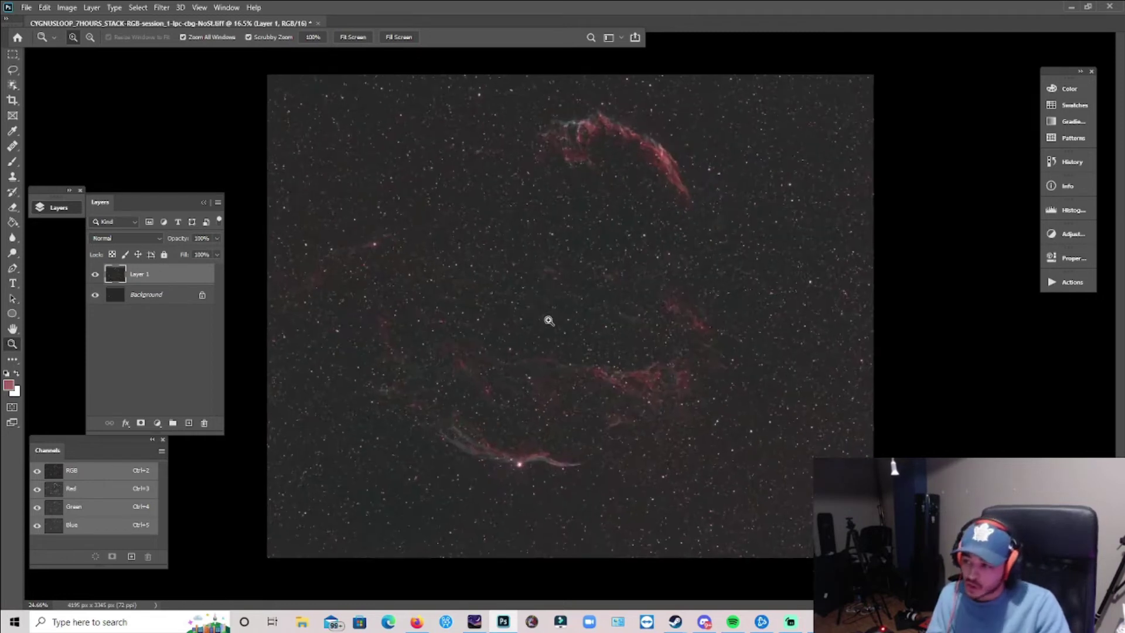
scroll(542, 316, up, 2)
scroll(548, 310, up, 2)
scroll(654, 327, down, 2)
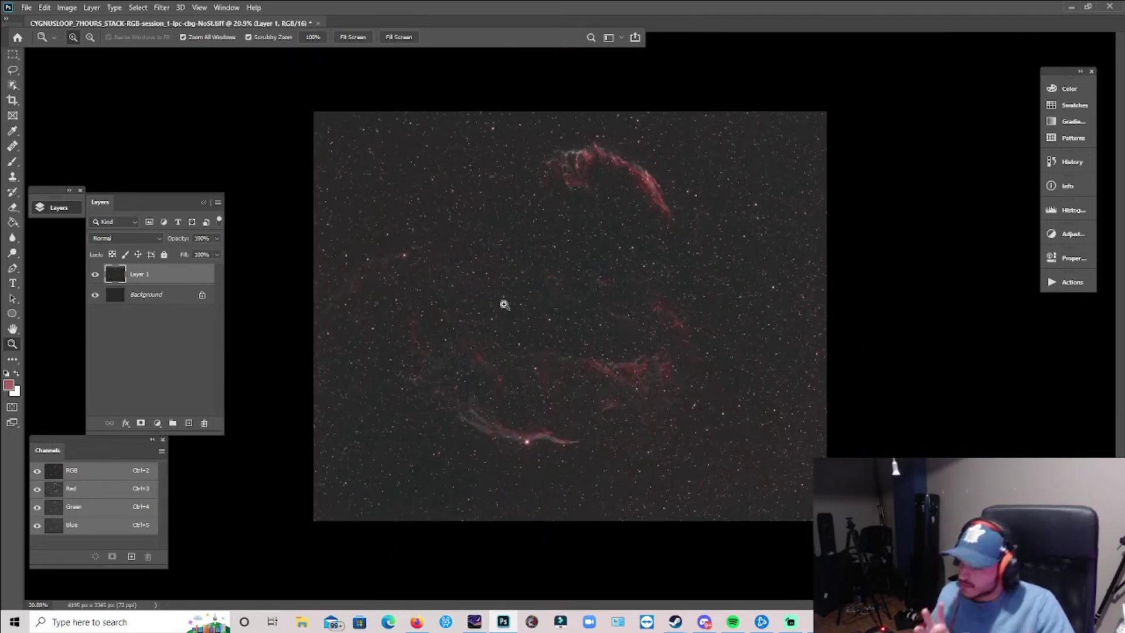
click(67, 8)
click(67, 7)
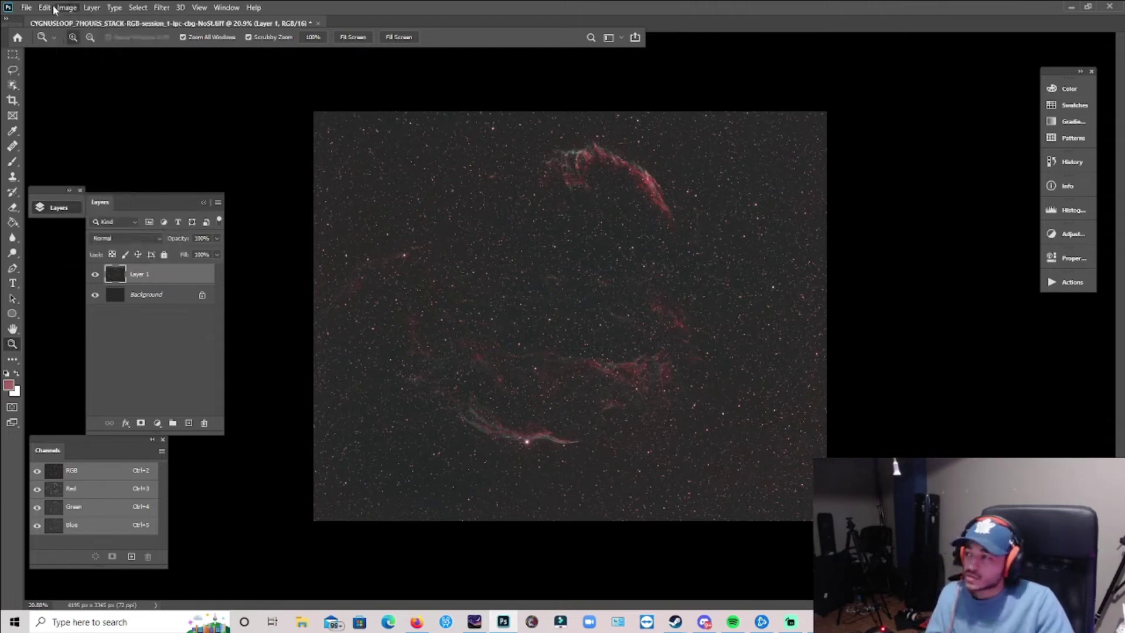
click(45, 8)
mouse_move(72, 39)
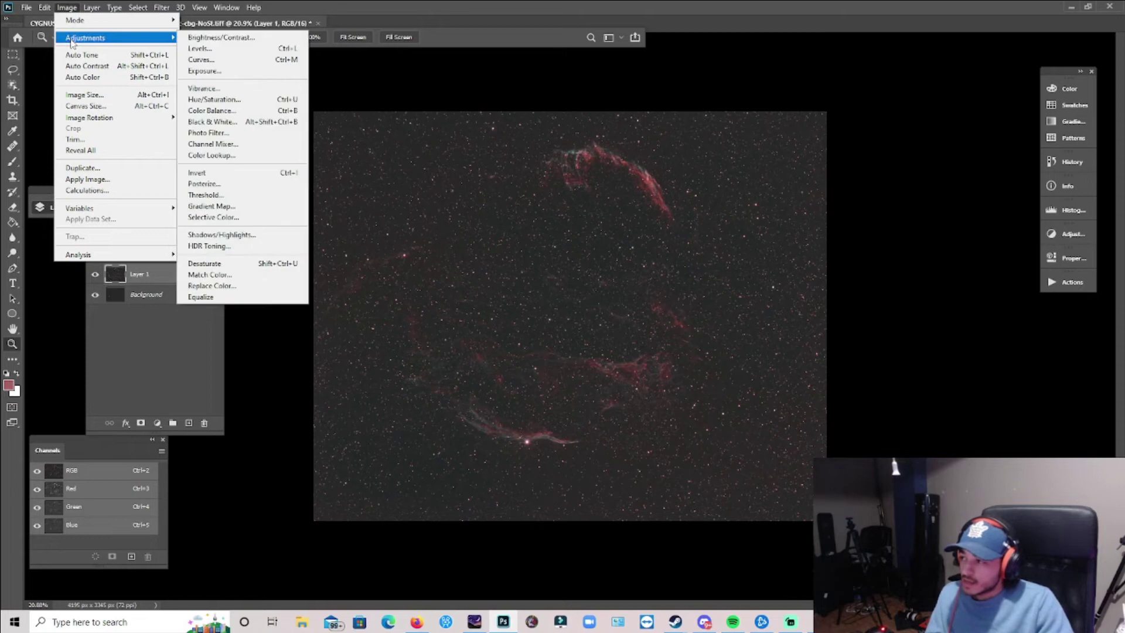
click(193, 50)
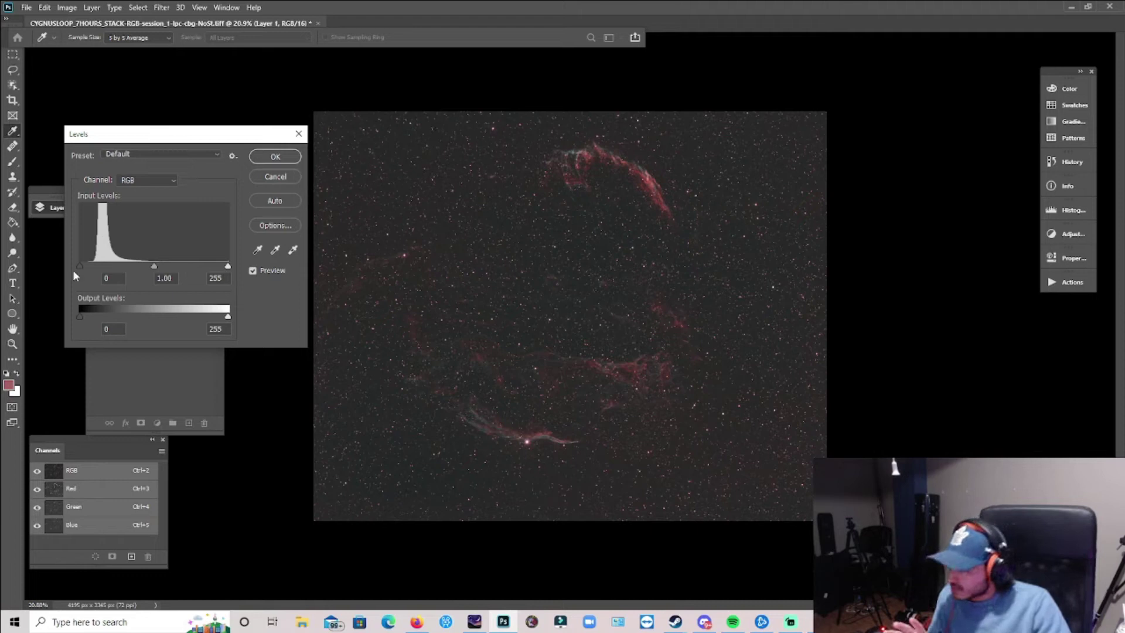
drag(81, 267, 86, 267)
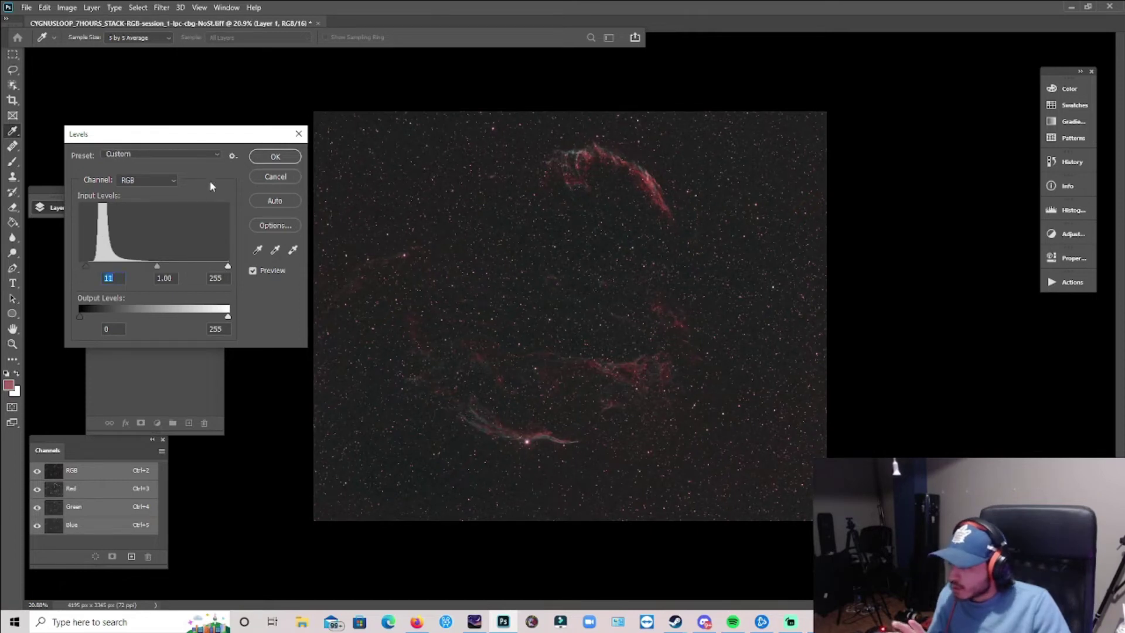
click(274, 156)
key(z)
- Brighten the image with a Curves adjustment
click(67, 8)
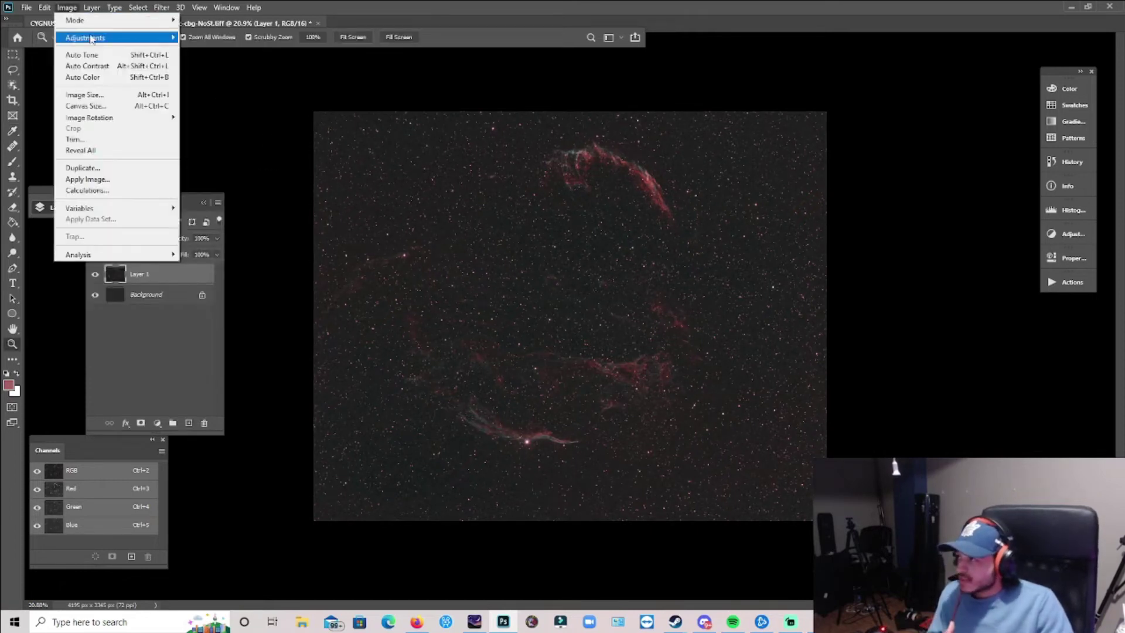
mouse_move(91, 39)
click(214, 61)
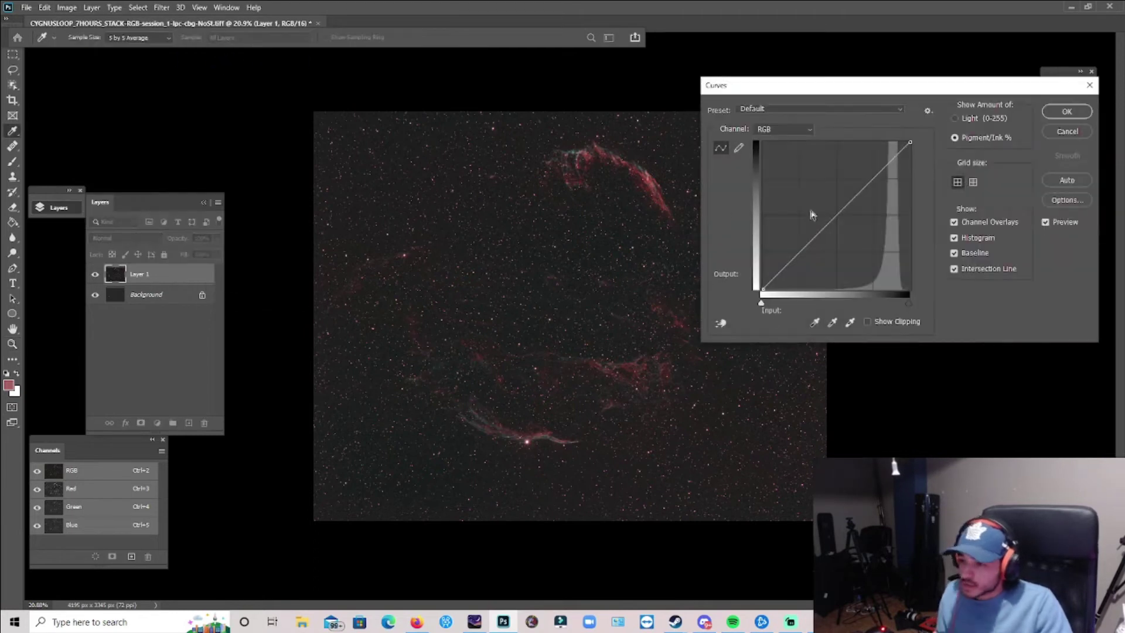
drag(837, 215, 853, 223)
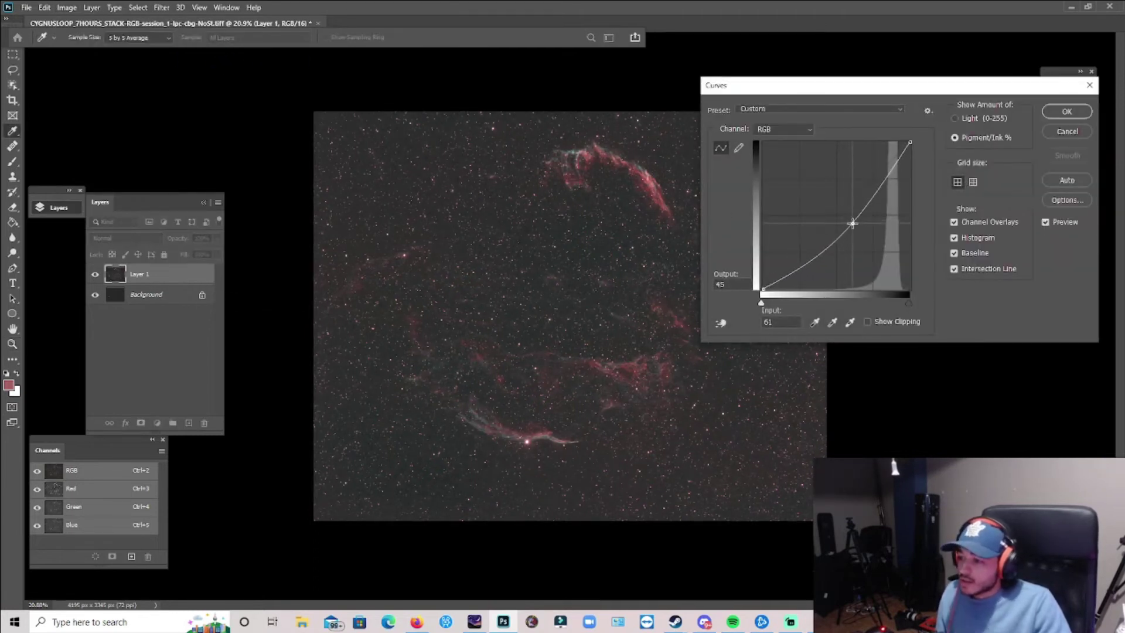
click(1066, 112)
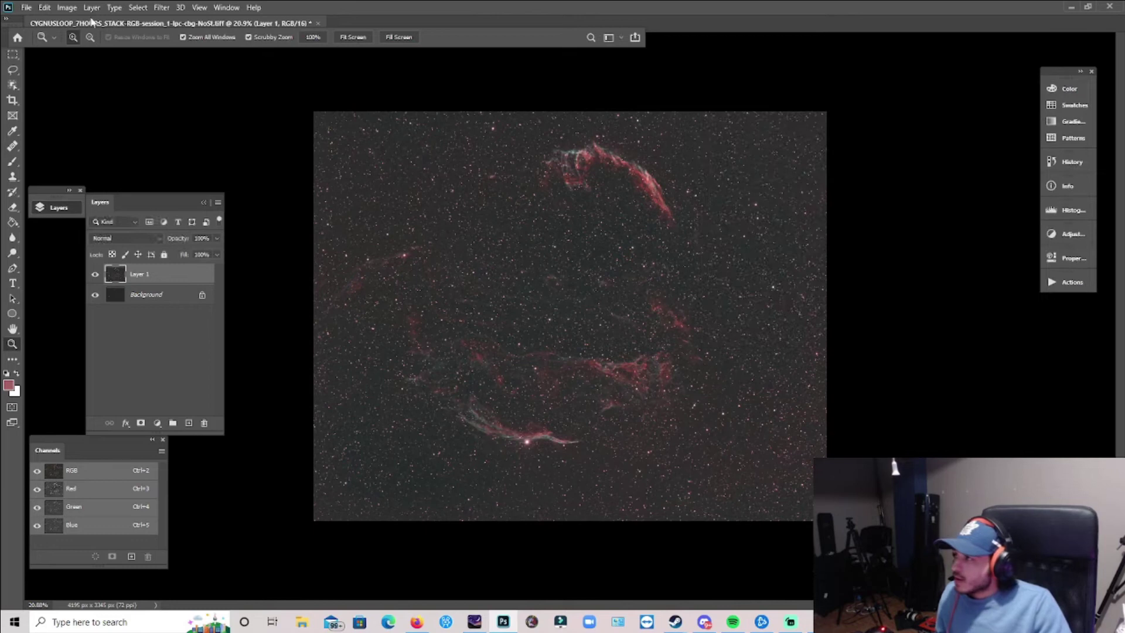
- Deepen the blacks with a second Levels pass at black input 5, then begin lassoing the nebula
click(67, 7)
mouse_move(91, 39)
click(214, 50)
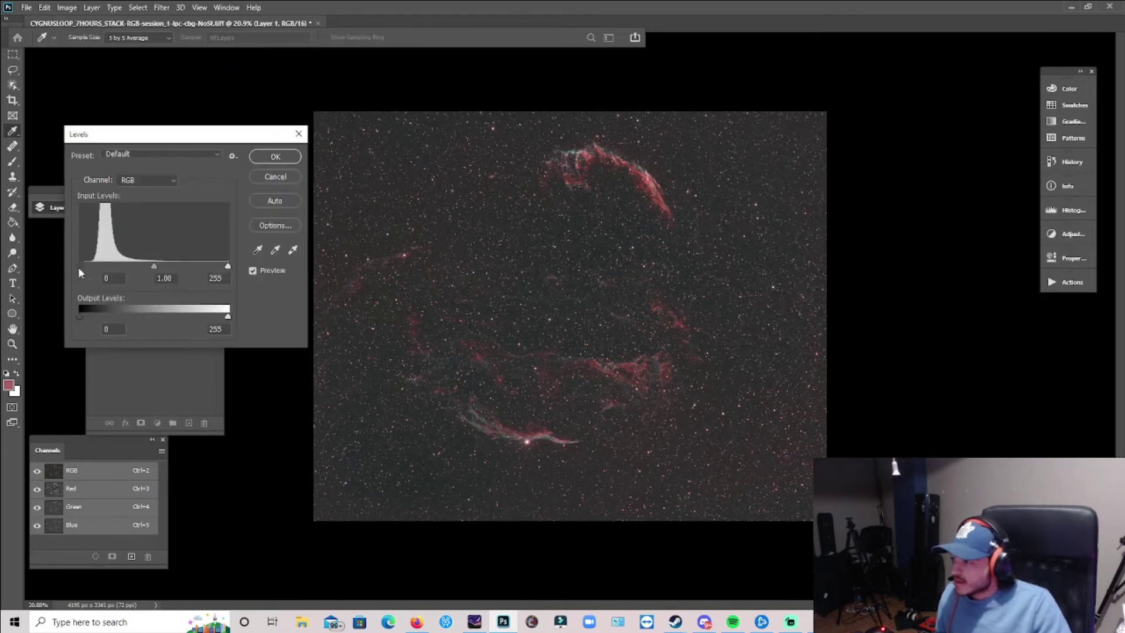
drag(79, 267, 83, 268)
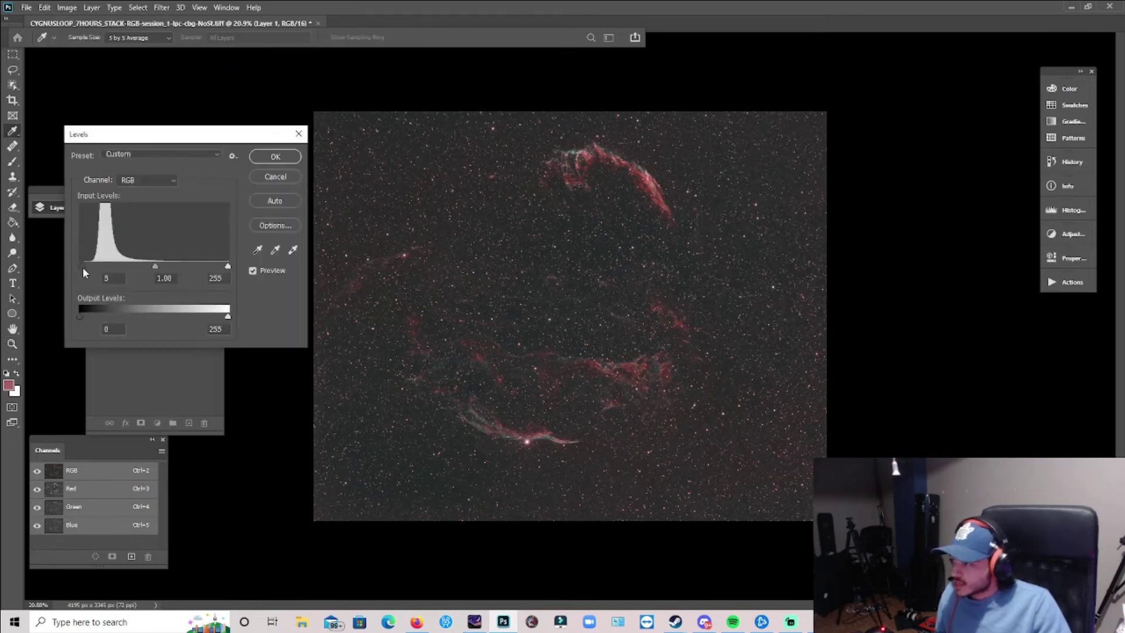
click(275, 156)
key(l)
mouse_move(587, 128)
mouse_down()
mouse_move(397, 347)
mouse_move(393, 403)
mouse_move(497, 456)
mouse_move(669, 433)
mouse_move(735, 305)
mouse_move(659, 140)
mouse_move(586, 127)
mouse_up()
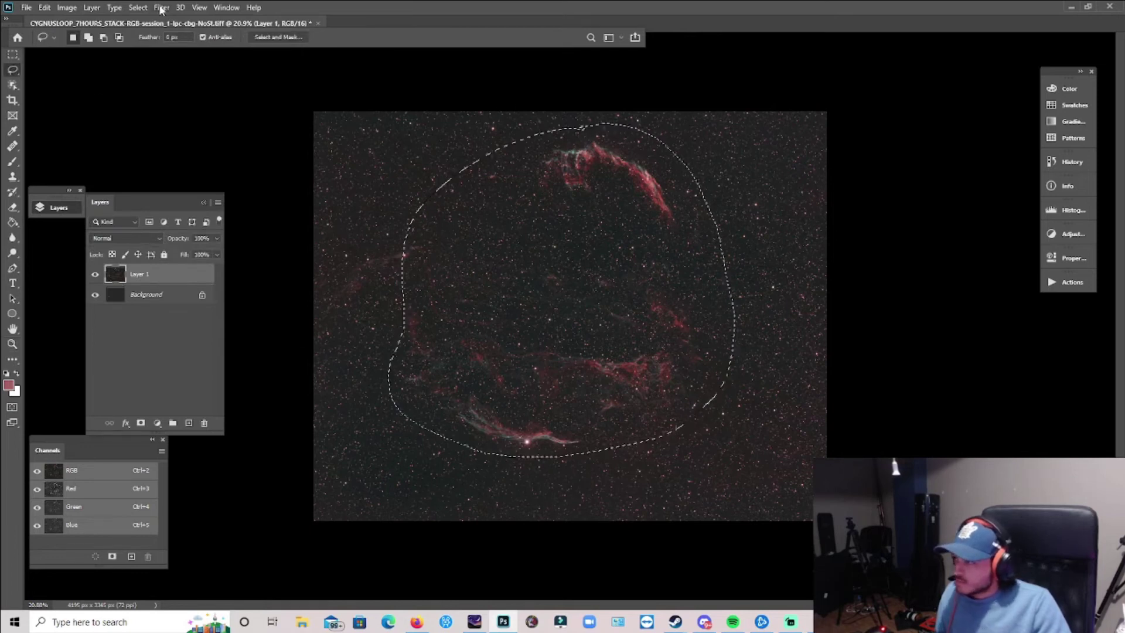
- Invert the selection to the surrounding sky and apply GradientXTerminator to it
click(139, 7)
click(146, 54)
click(162, 8)
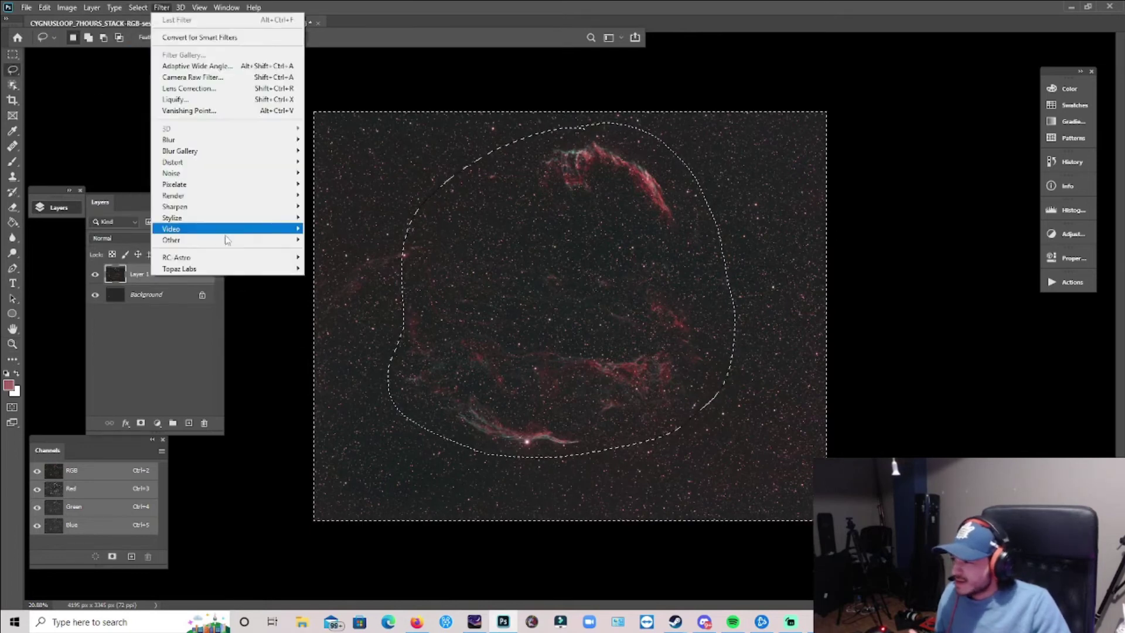
mouse_move(247, 257)
click(348, 256)
click(621, 207)
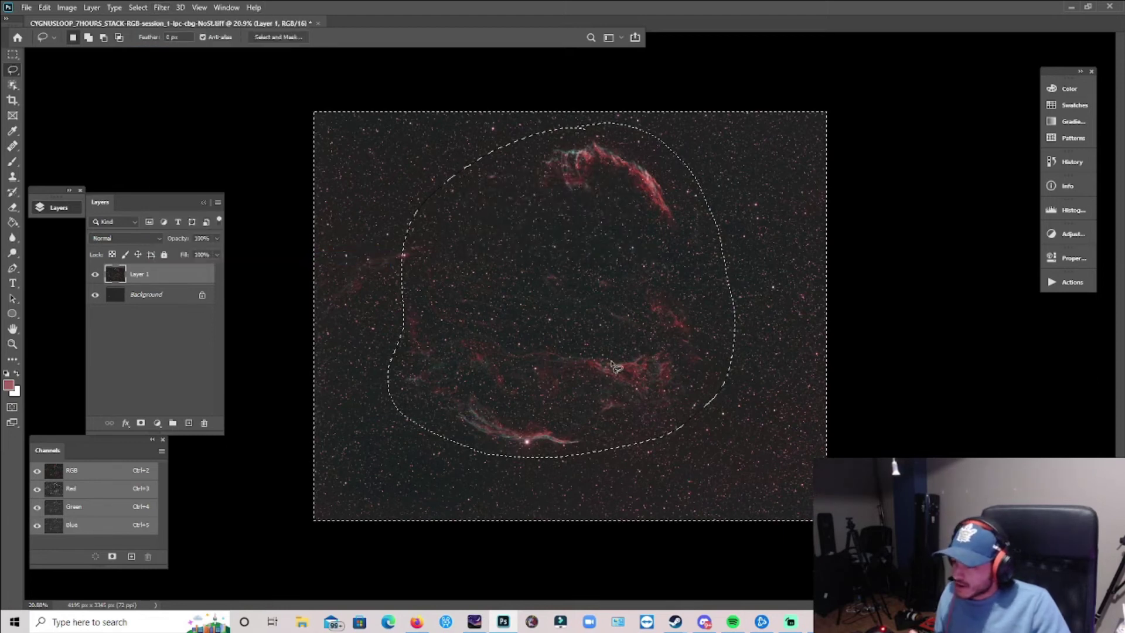
- Invert the selection back to the nebula, then deselect everything
click(138, 8)
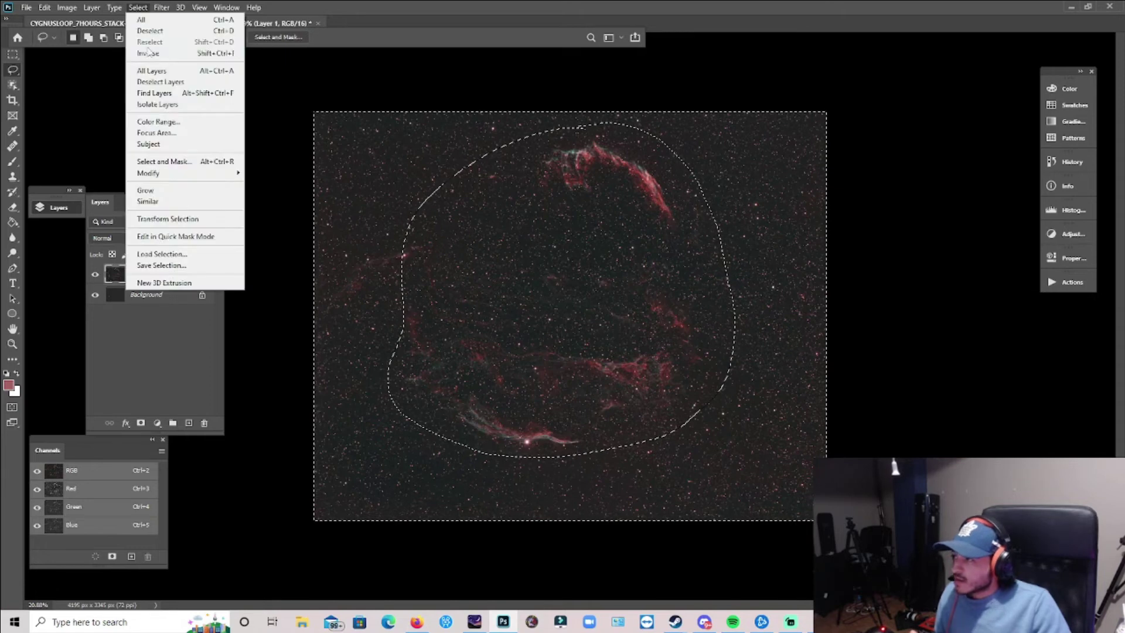
click(146, 52)
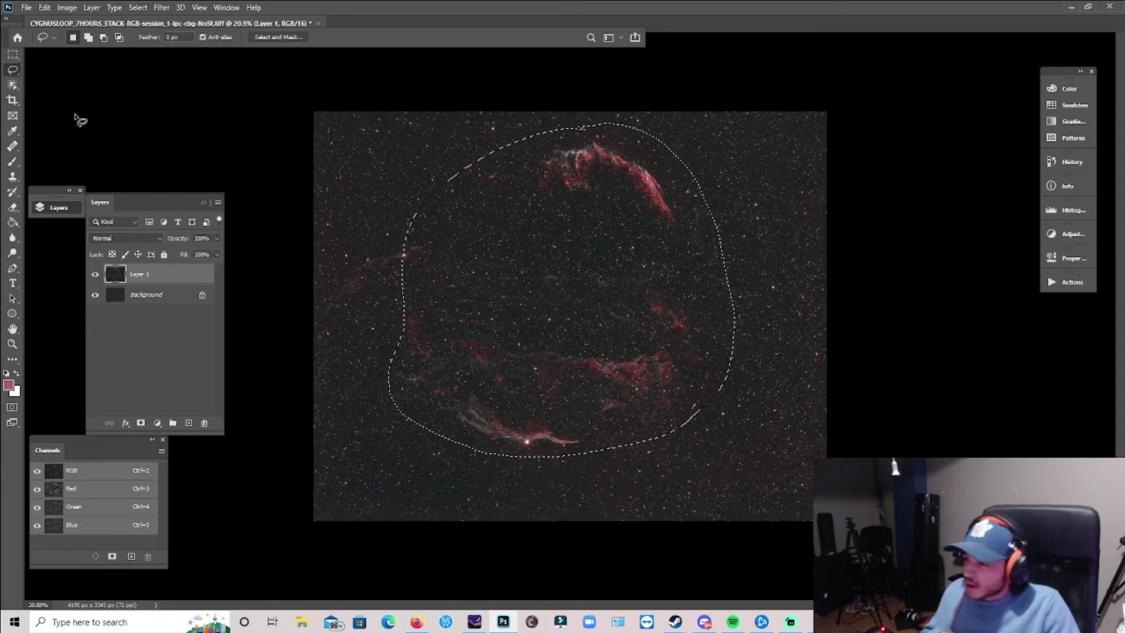
click(138, 8)
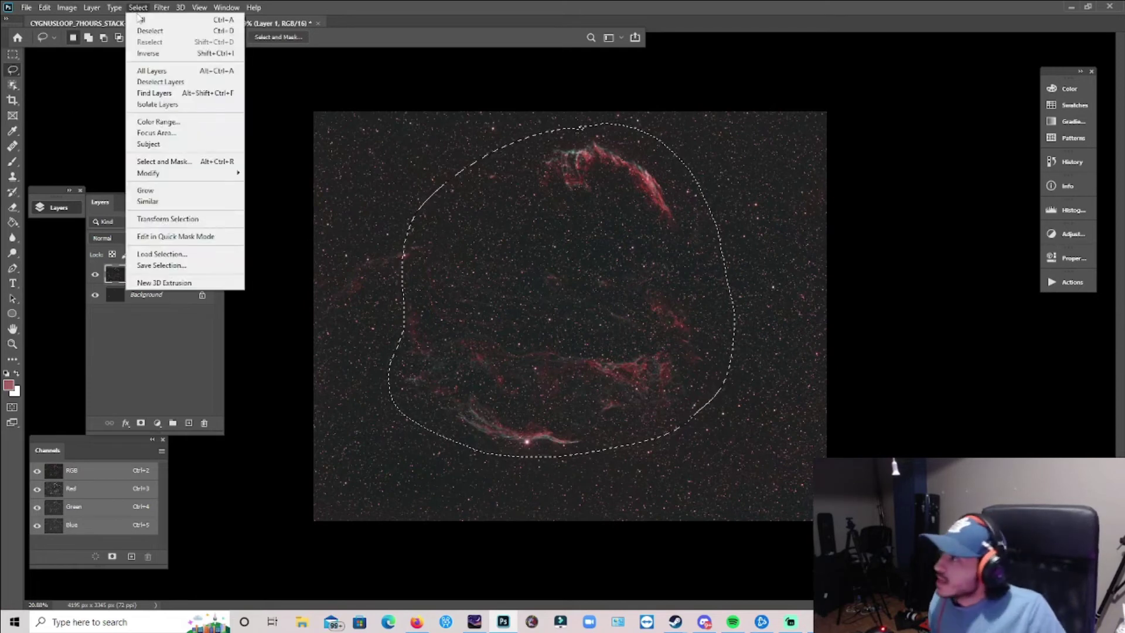
click(143, 28)
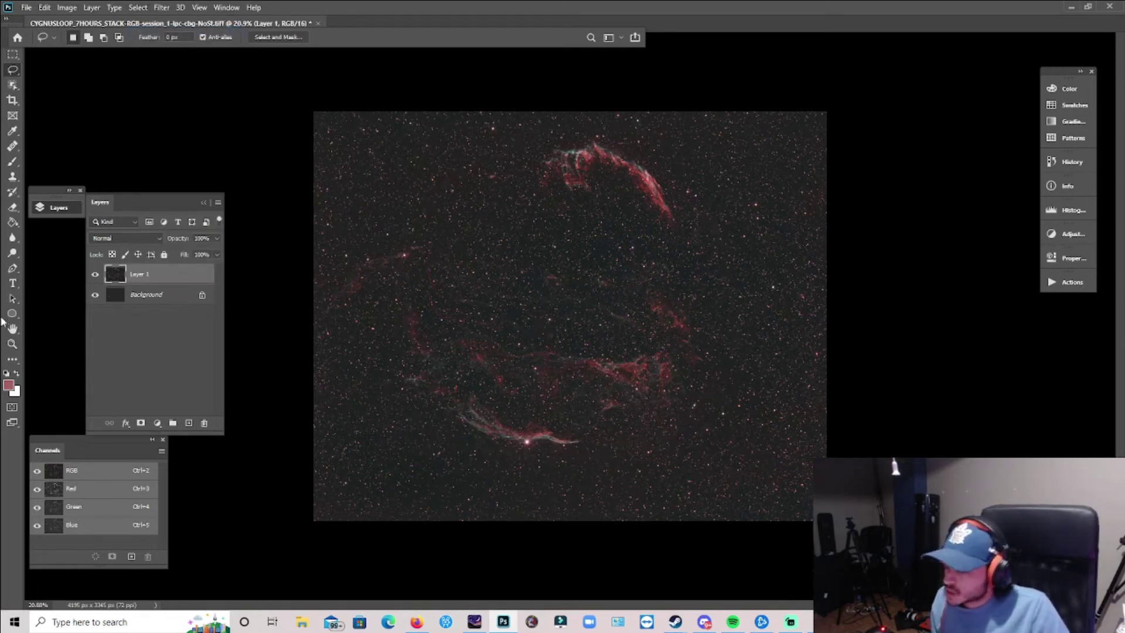
click(12, 344)
- Zoom into the nebula's centre to inspect the filaments, then zoom back out to the whole image
click(584, 338)
drag(584, 338, 695, 350)
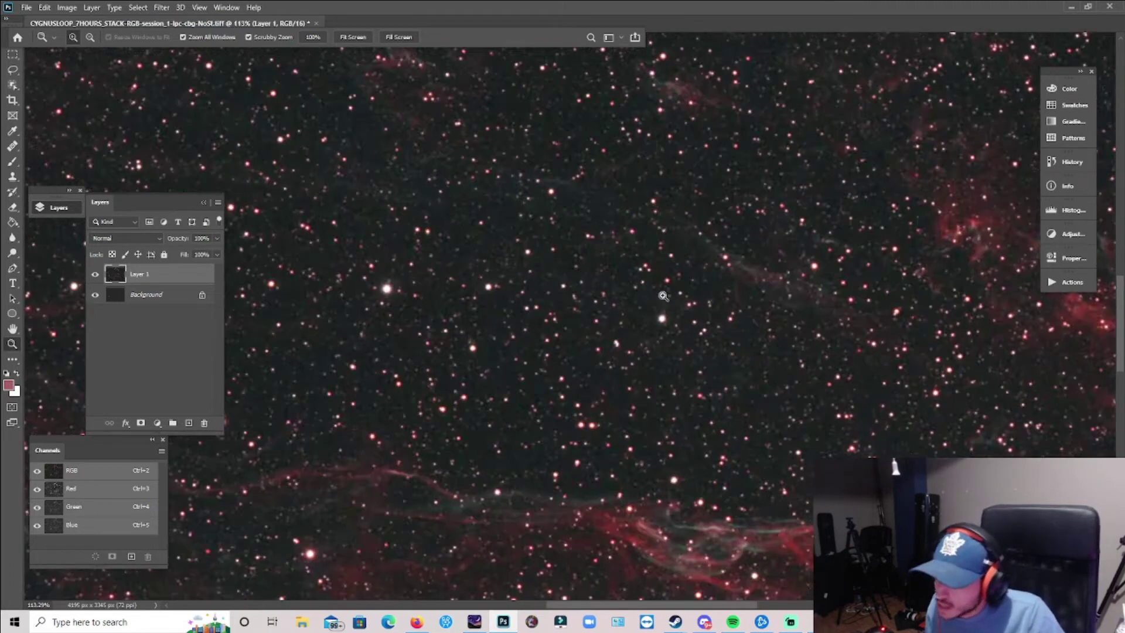
scroll(645, 297, up, 3)
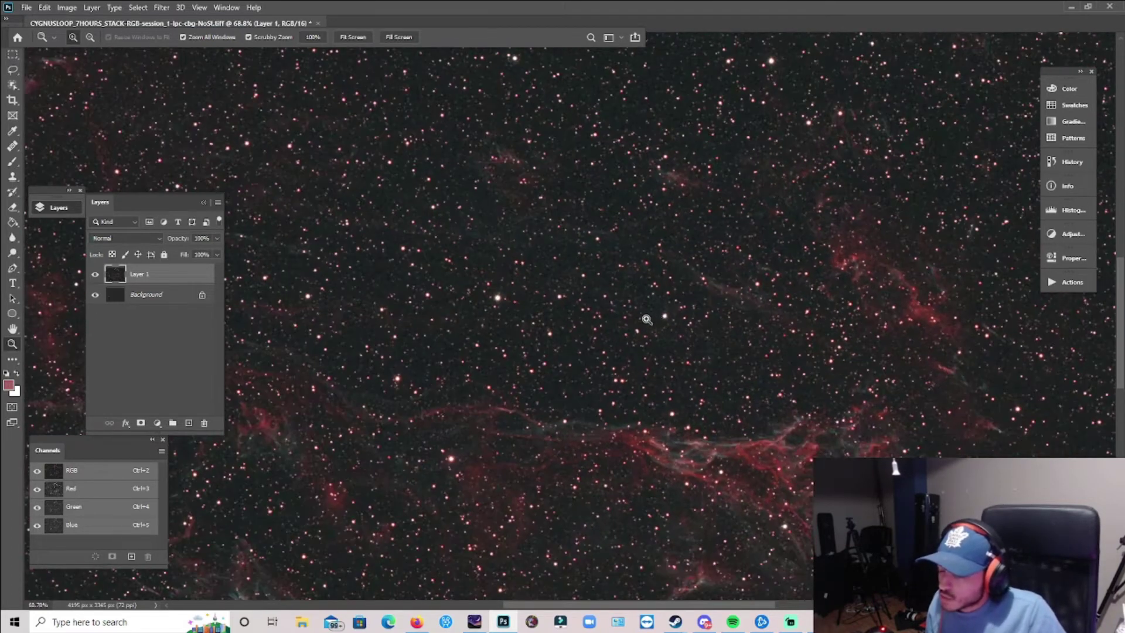
scroll(592, 311, up, 4)
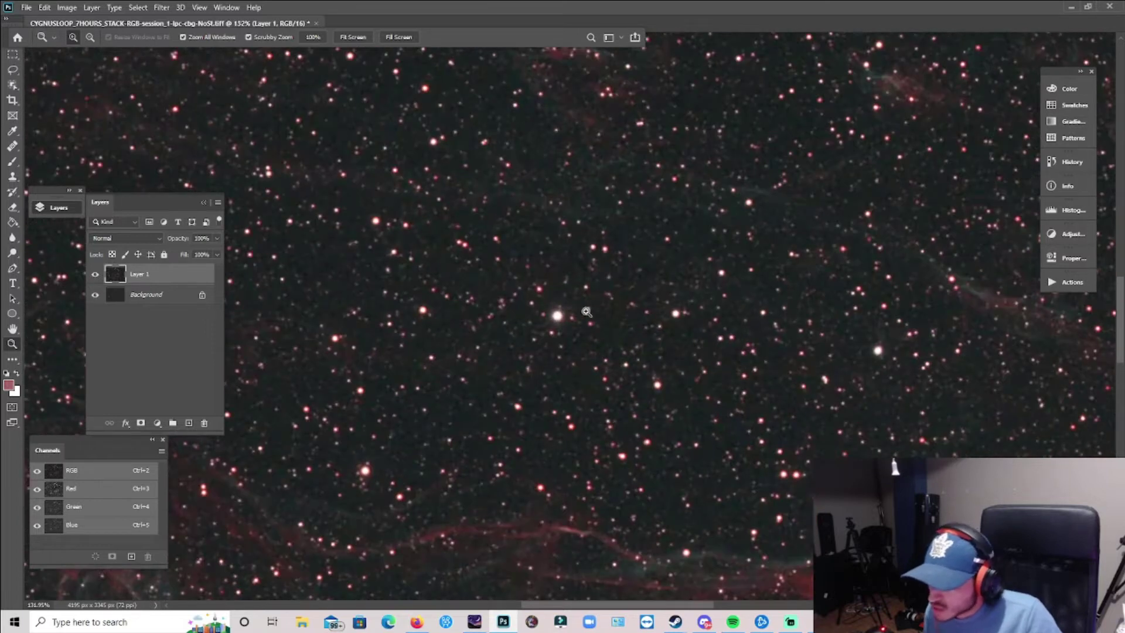
scroll(586, 311, down, 6)
scroll(624, 331, down, 2)
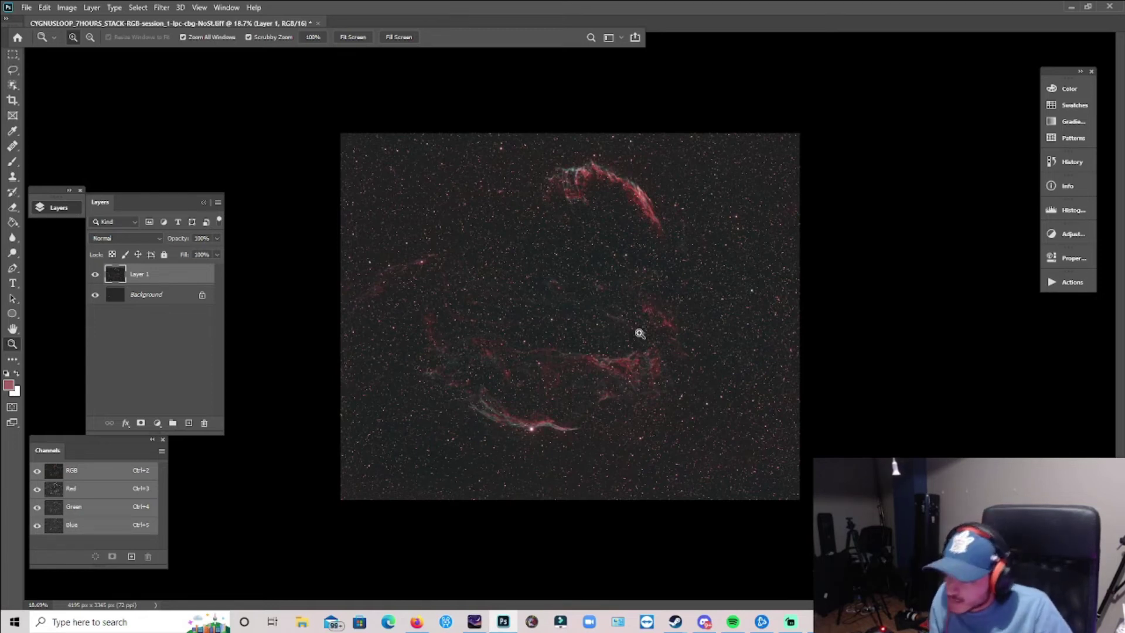
scroll(640, 333, up, 8)
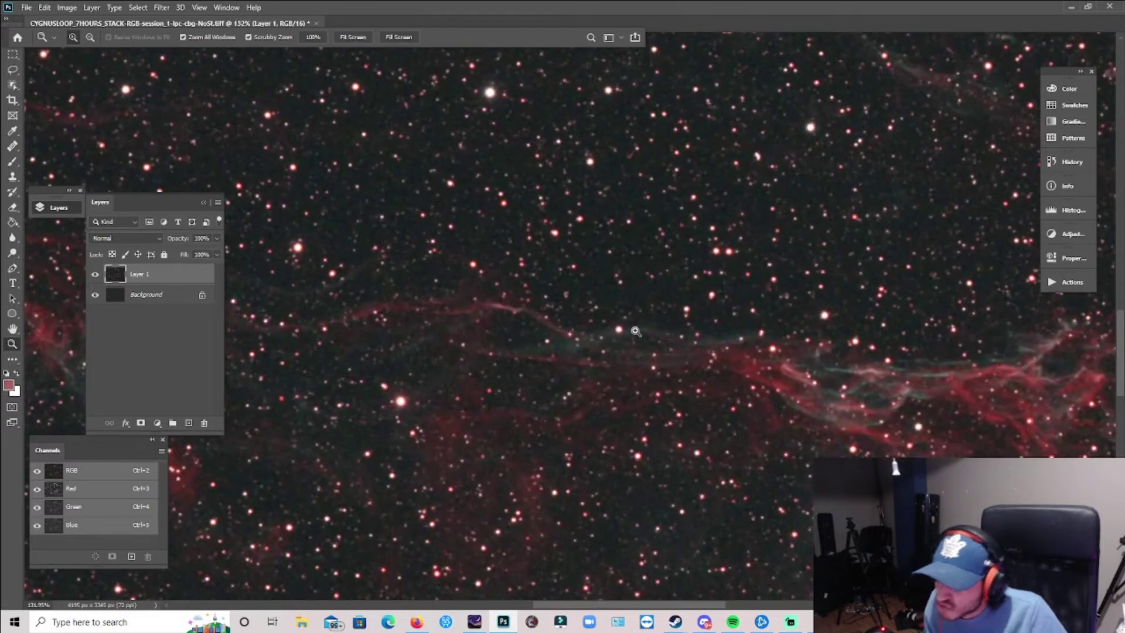
scroll(636, 331, down, 8)
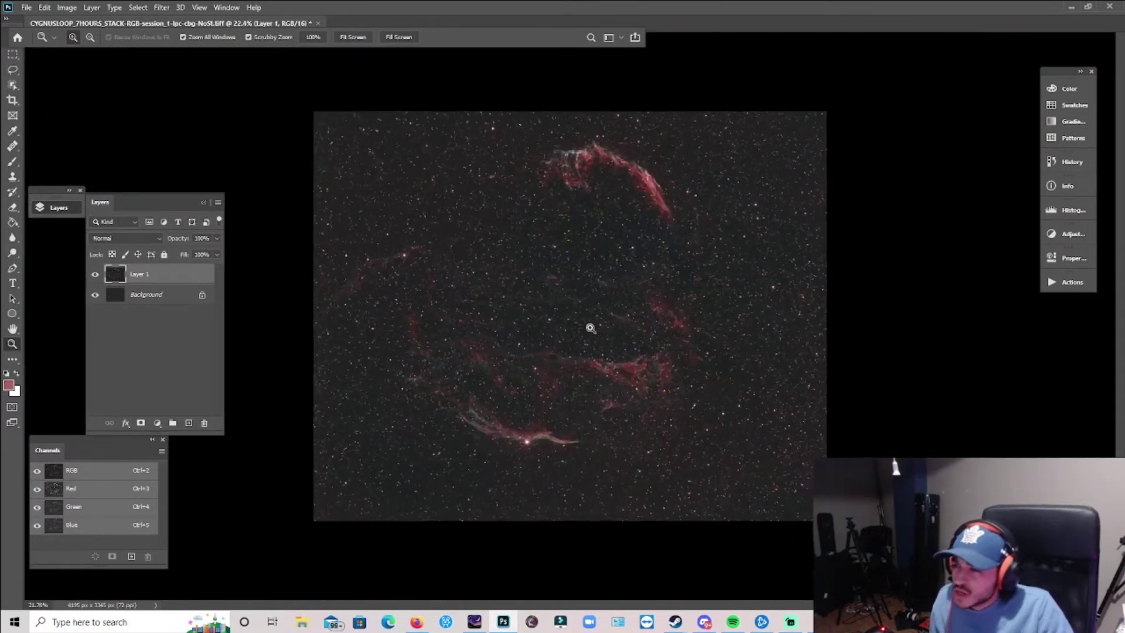
scroll(591, 329, down, 1)
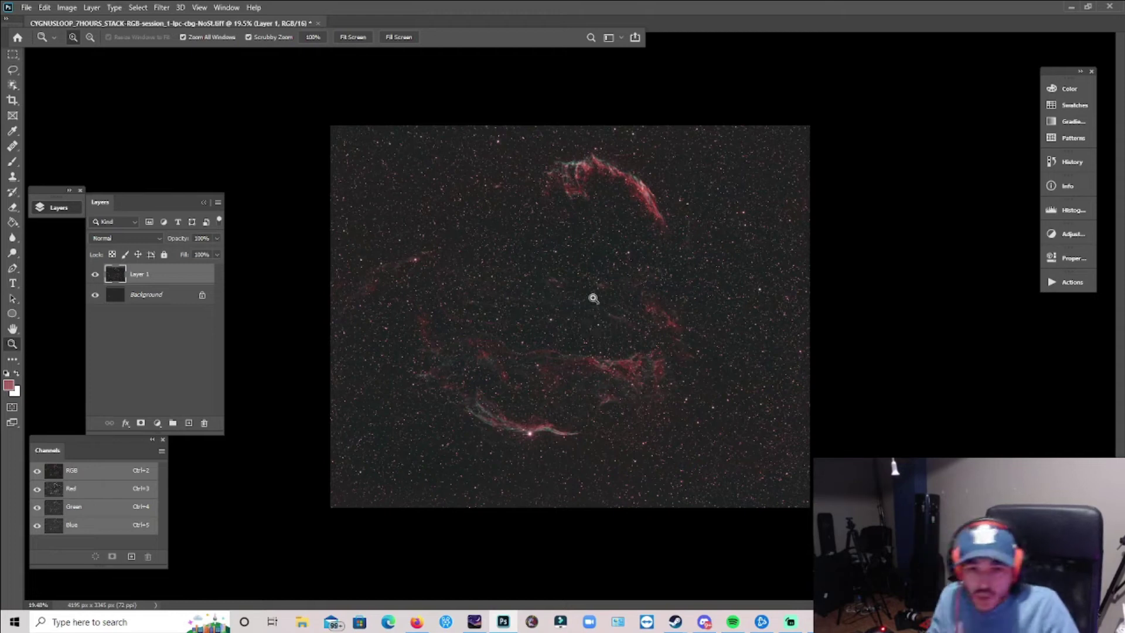
- Apply a Camera Raw Filter to Layer 1 with Clarity raised to +10
click(161, 7)
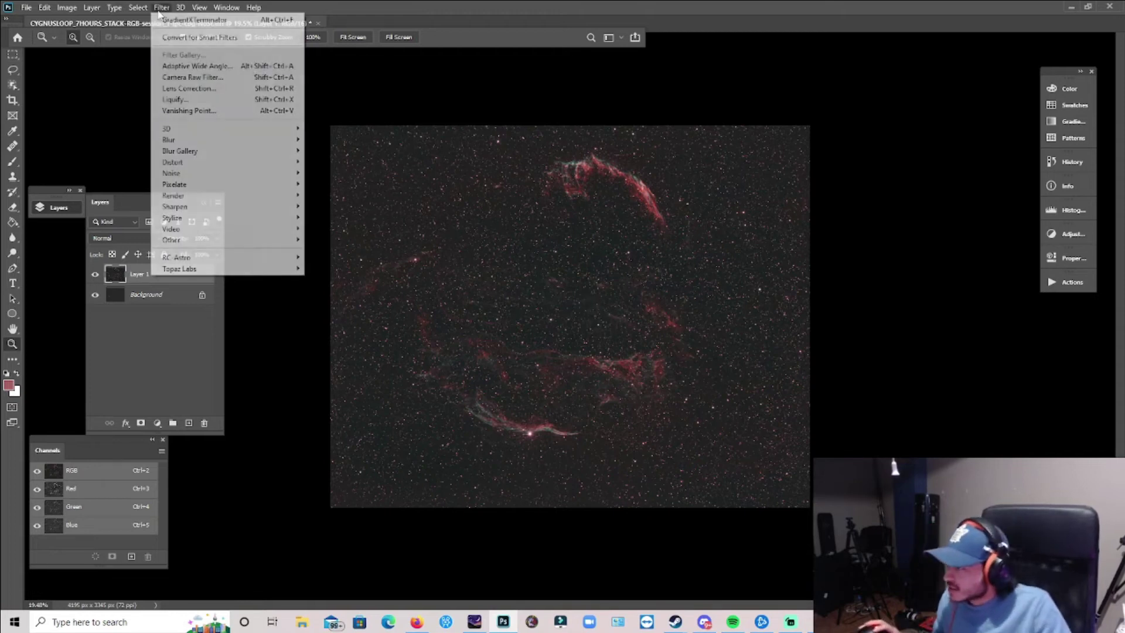
click(193, 78)
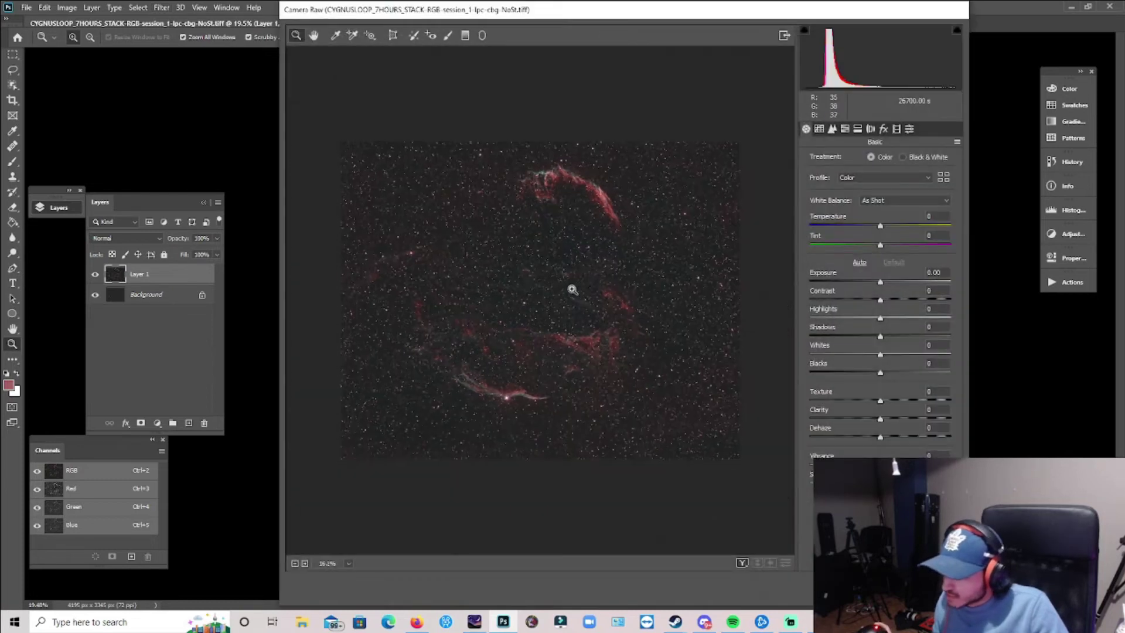
drag(881, 418, 906, 427)
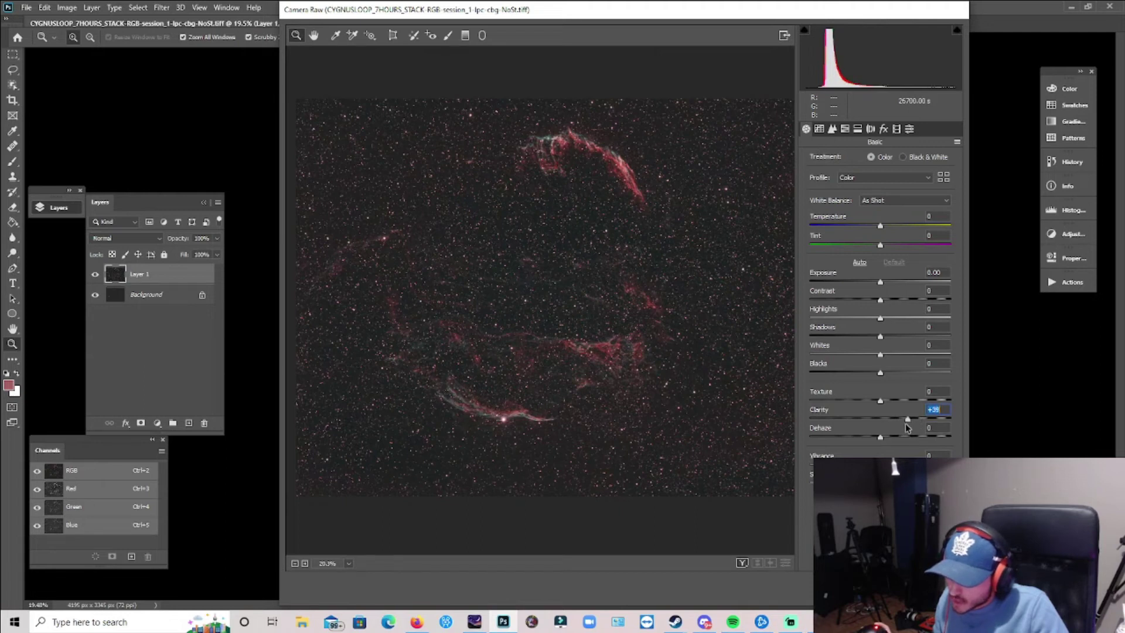
text(+1)
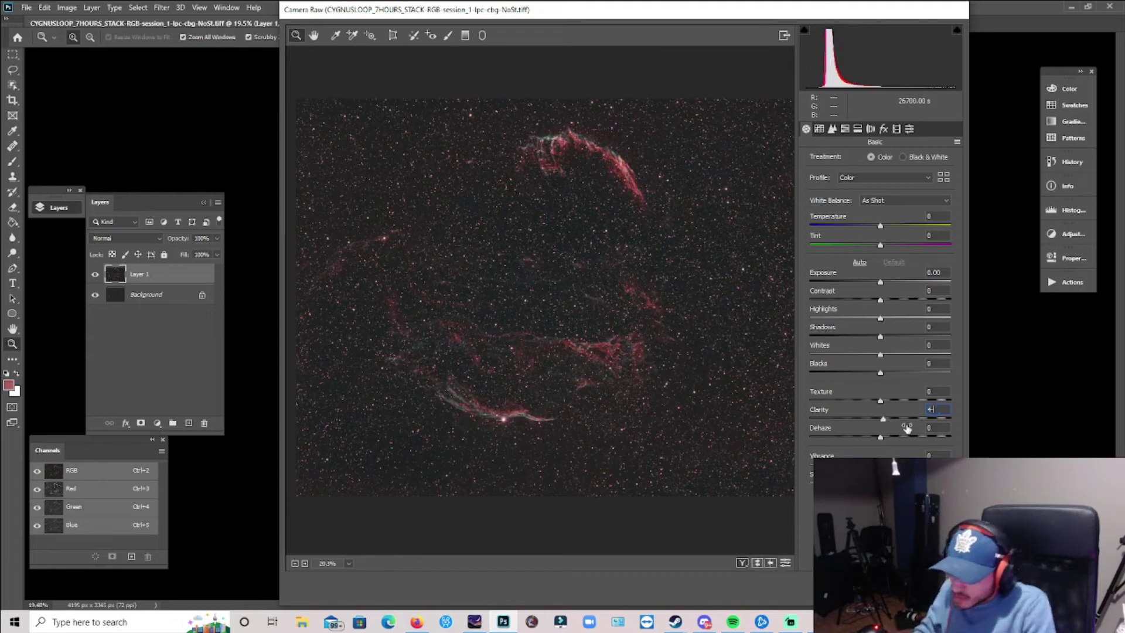
text(0)
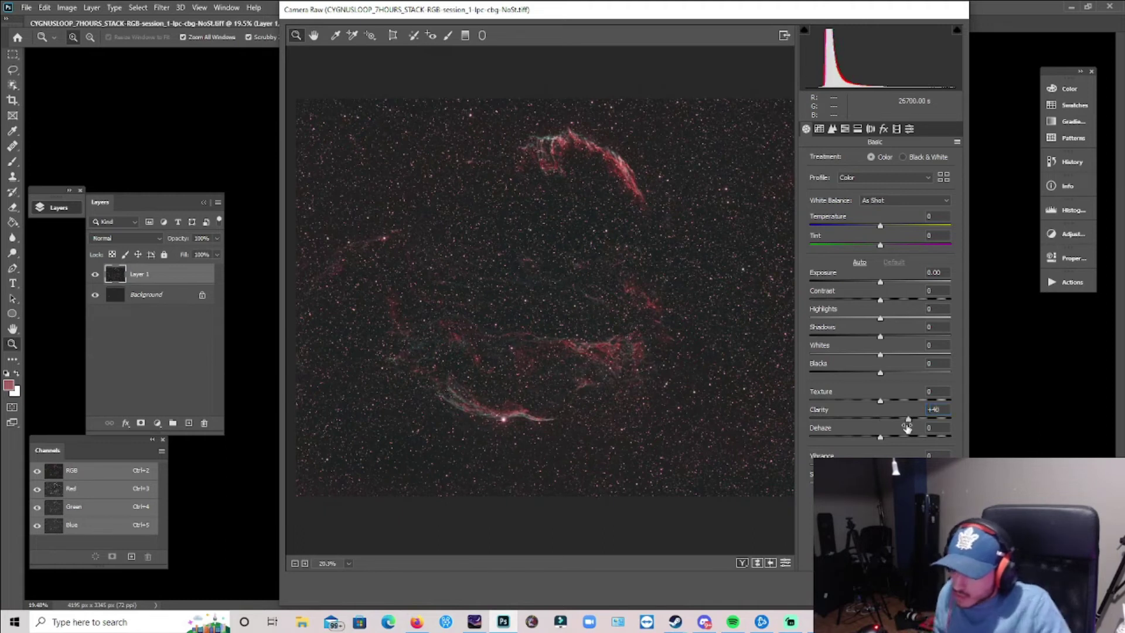
key(Return)
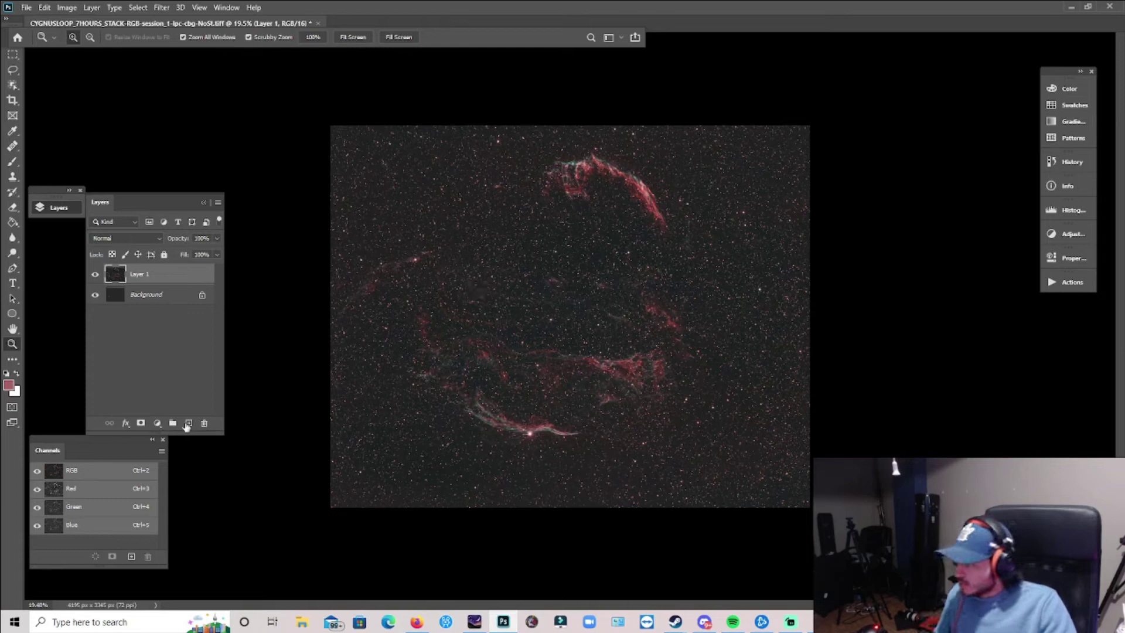
- Create Layer 2, stamp all visible layers into it with Ctrl+Alt+Shift+E, and rename it 'Stars'
click(188, 423)
click(114, 300)
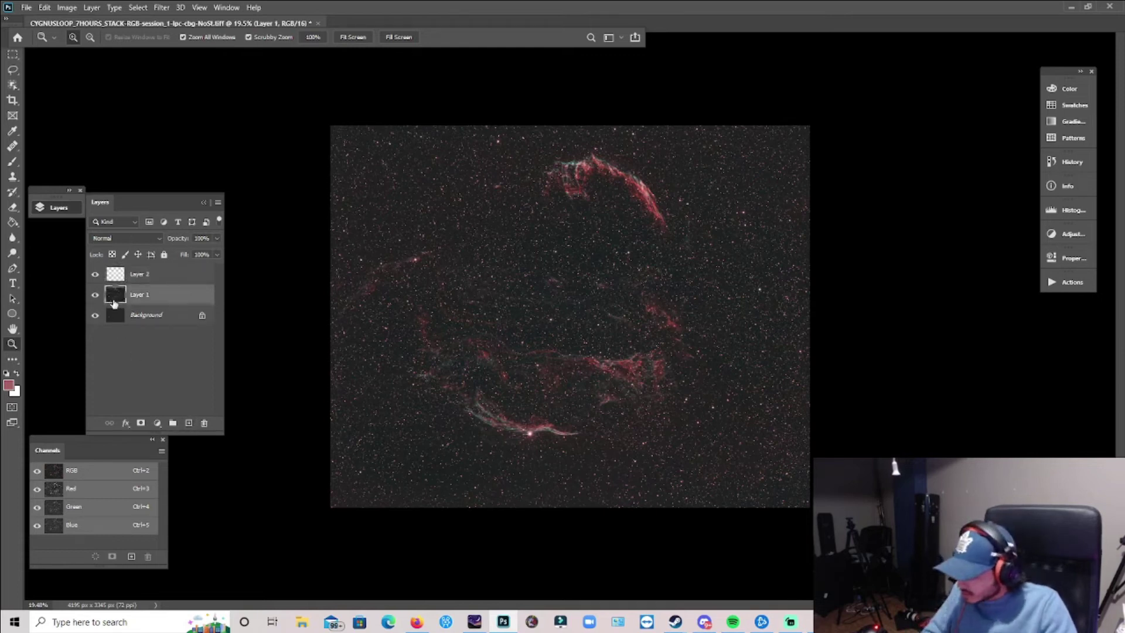
click(112, 284)
key(ctrl+alt+shift+e)
double_click(140, 275)
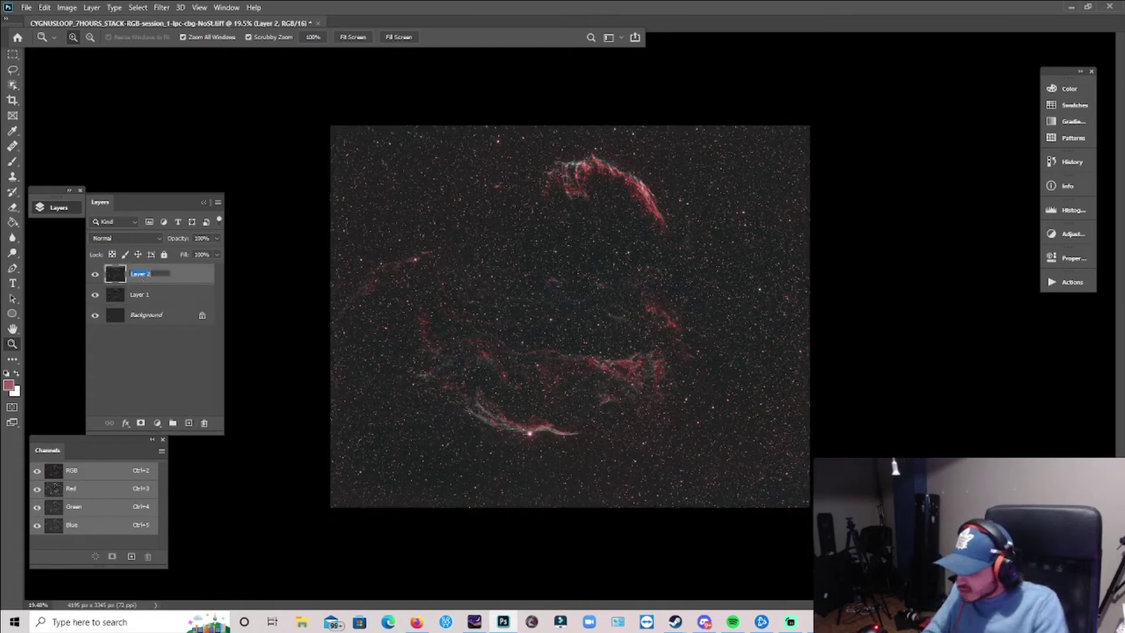
text(stars)
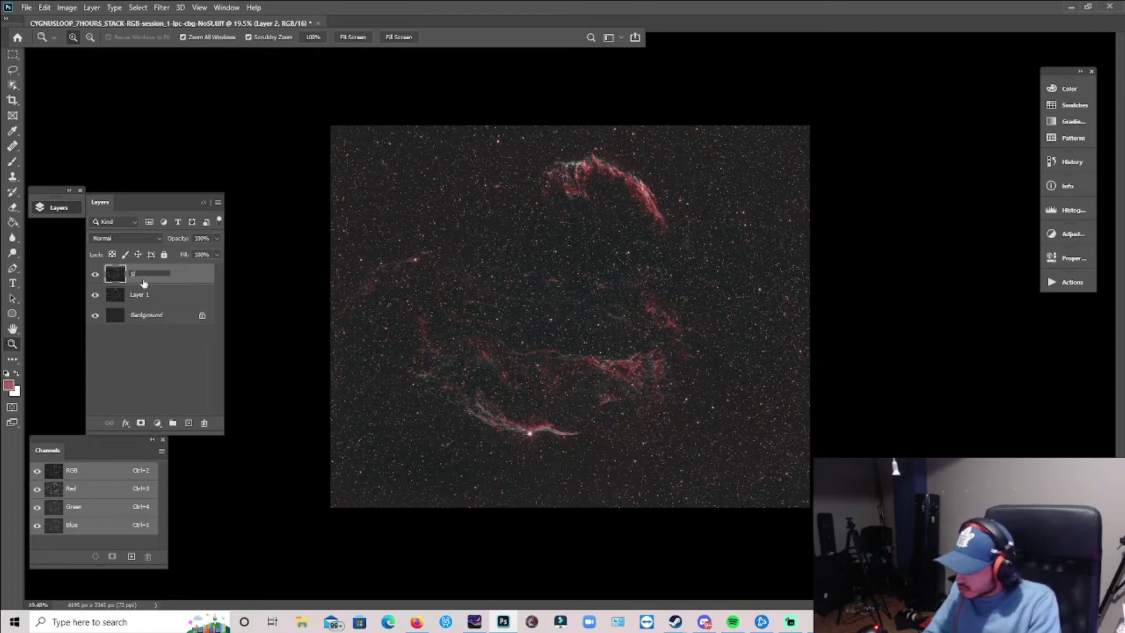
key(Return)
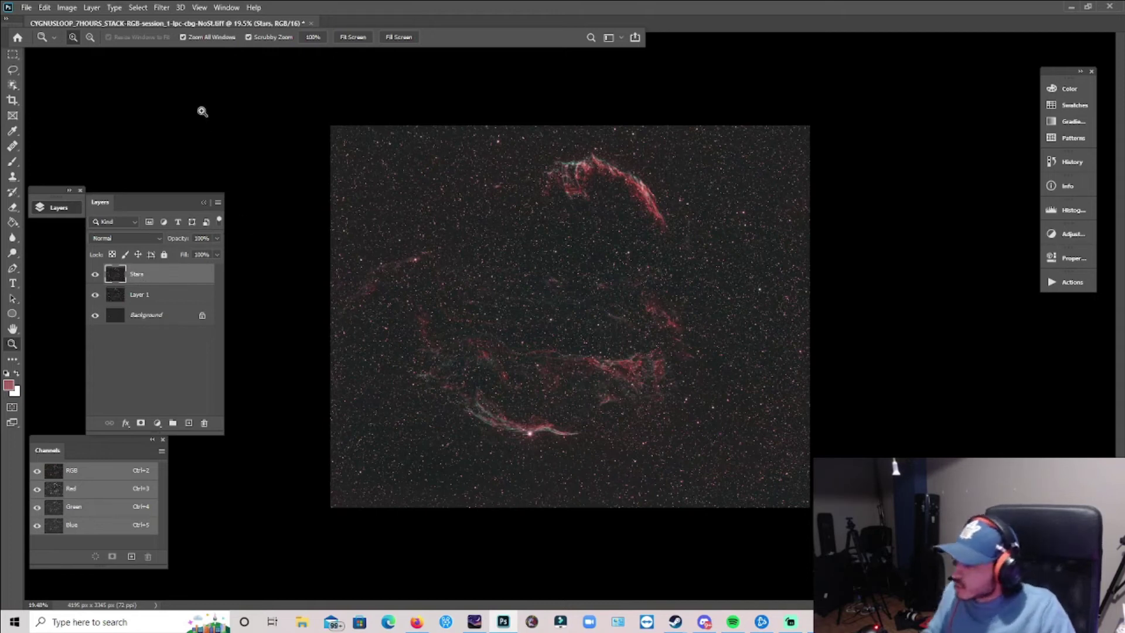
- In Color Range, try Reds, Cyans and Blues, then settle on Highlights
click(139, 9)
click(181, 123)
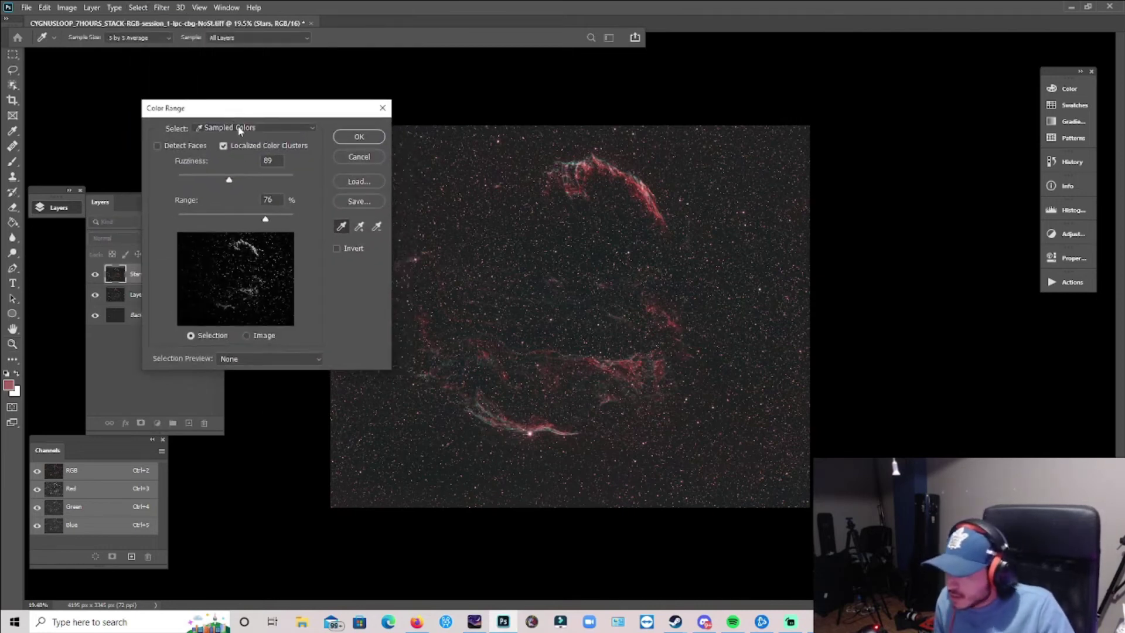
click(240, 128)
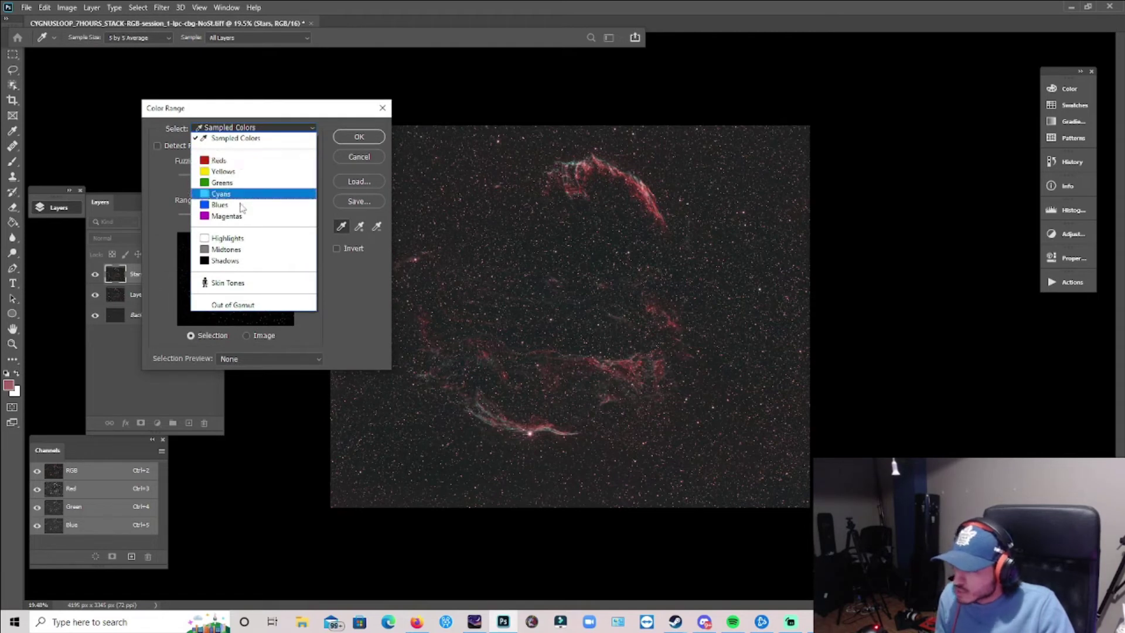
click(238, 162)
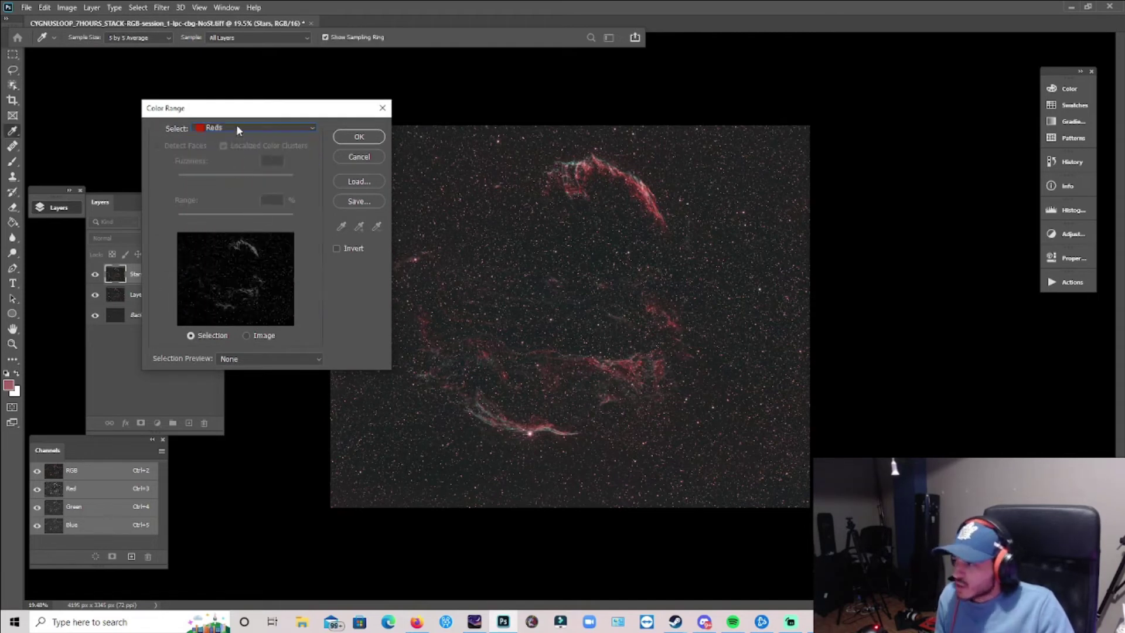
click(236, 128)
click(234, 194)
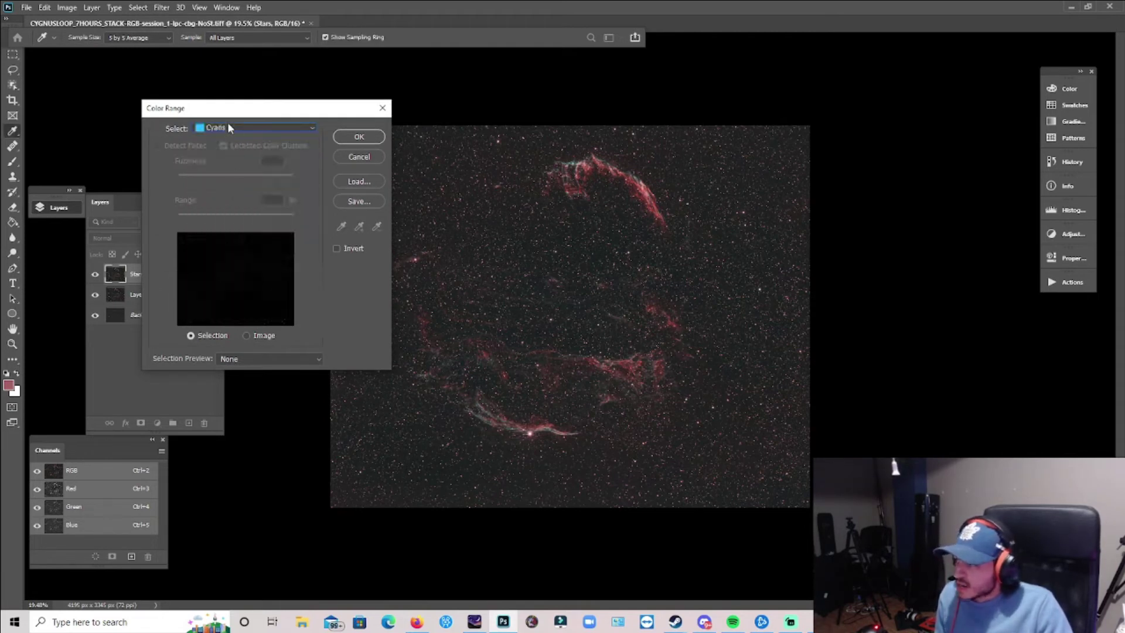
click(229, 128)
click(226, 197)
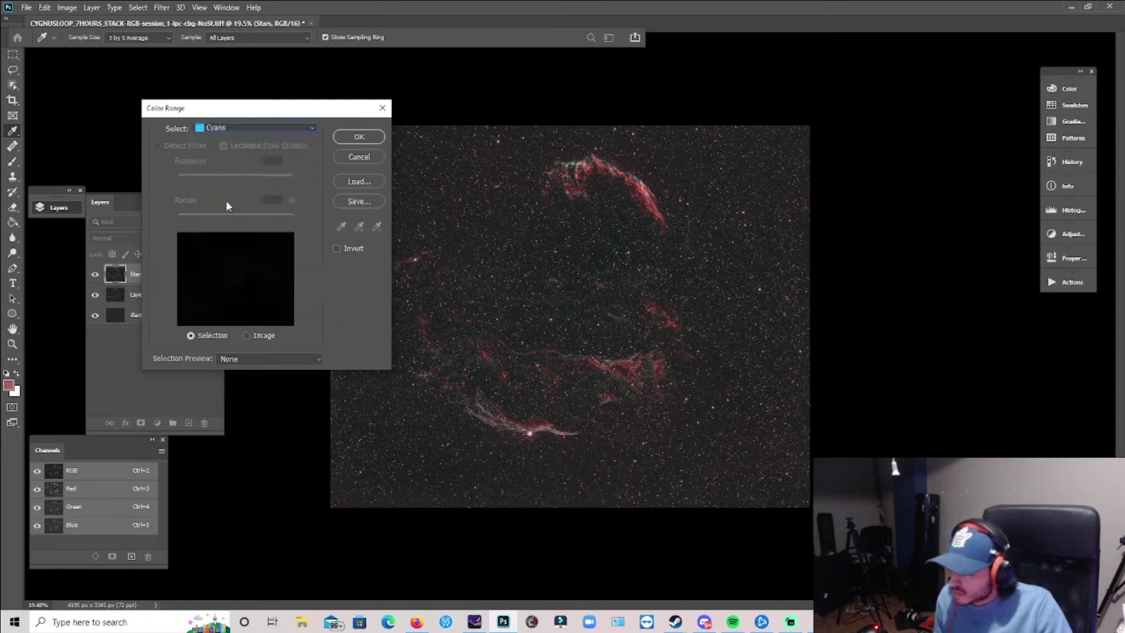
click(231, 128)
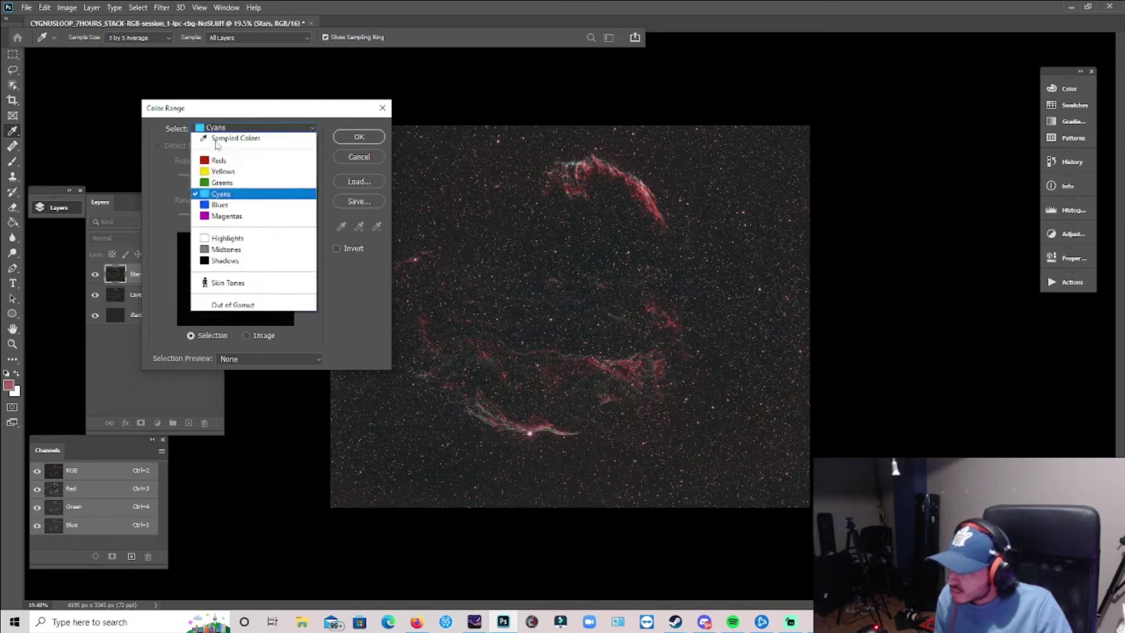
click(216, 204)
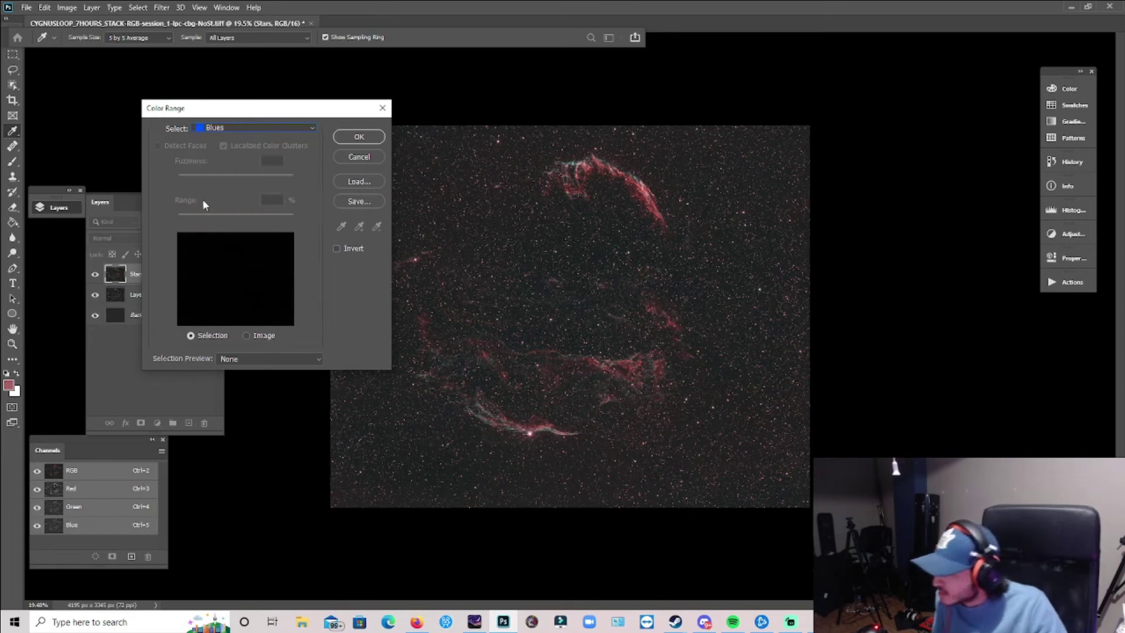
click(223, 128)
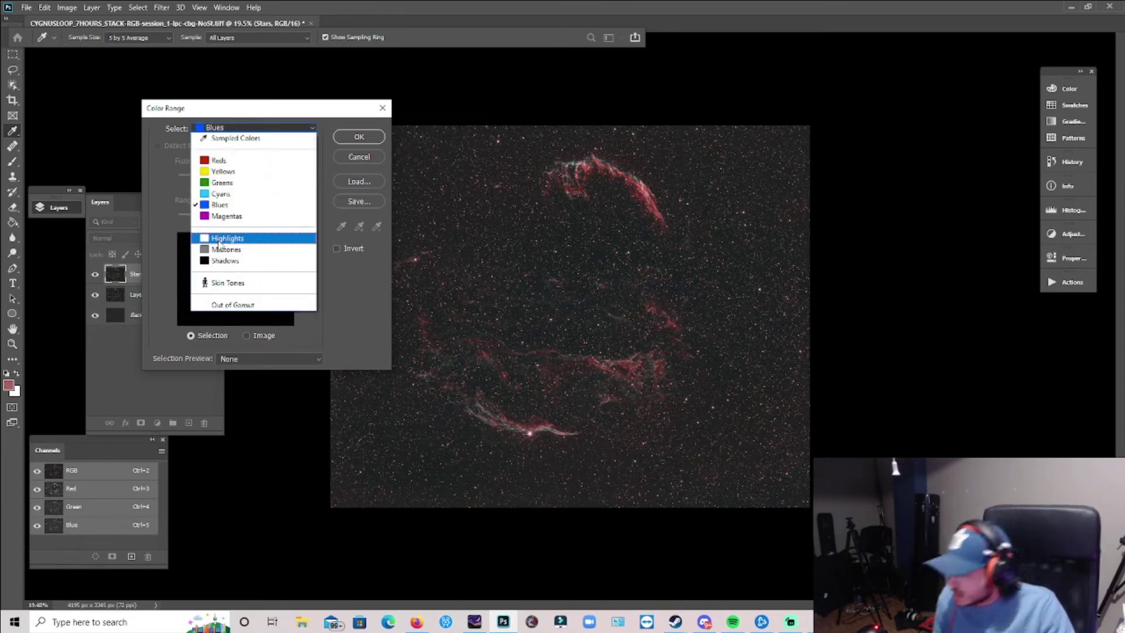
click(219, 244)
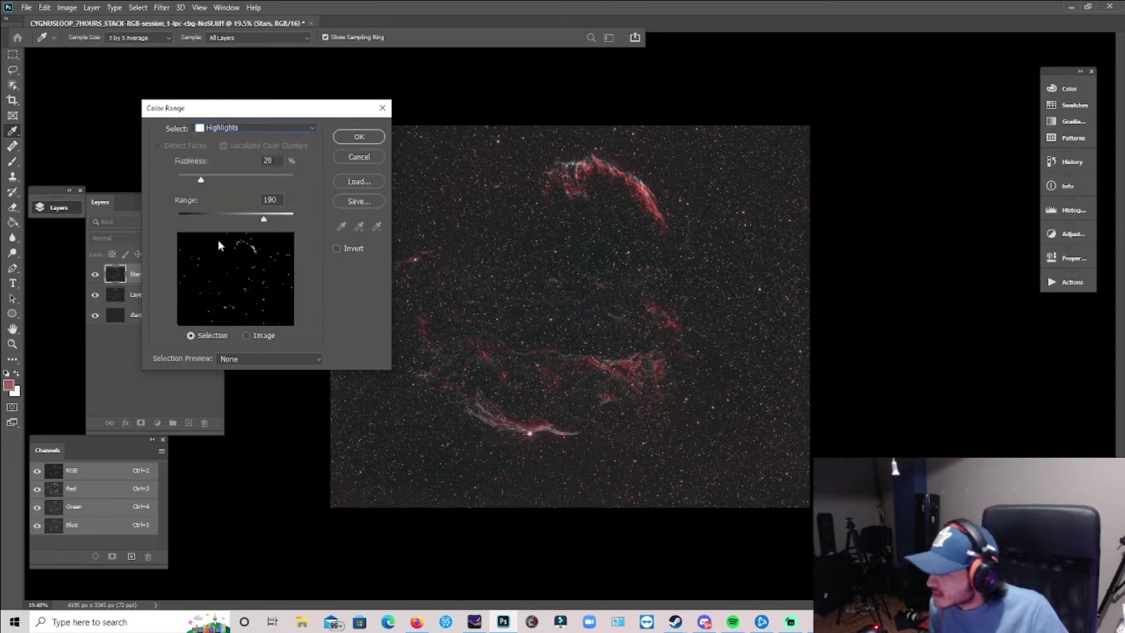
- Set the selection preview to None and lower the Range slider to 165
click(228, 359)
click(232, 368)
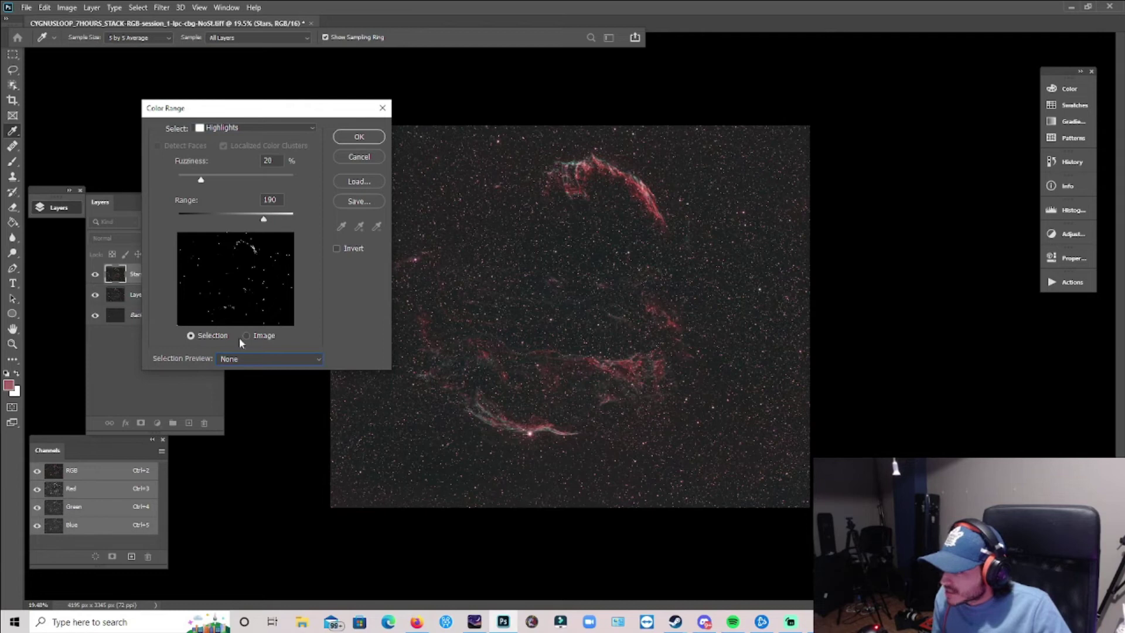
click(245, 336)
click(213, 335)
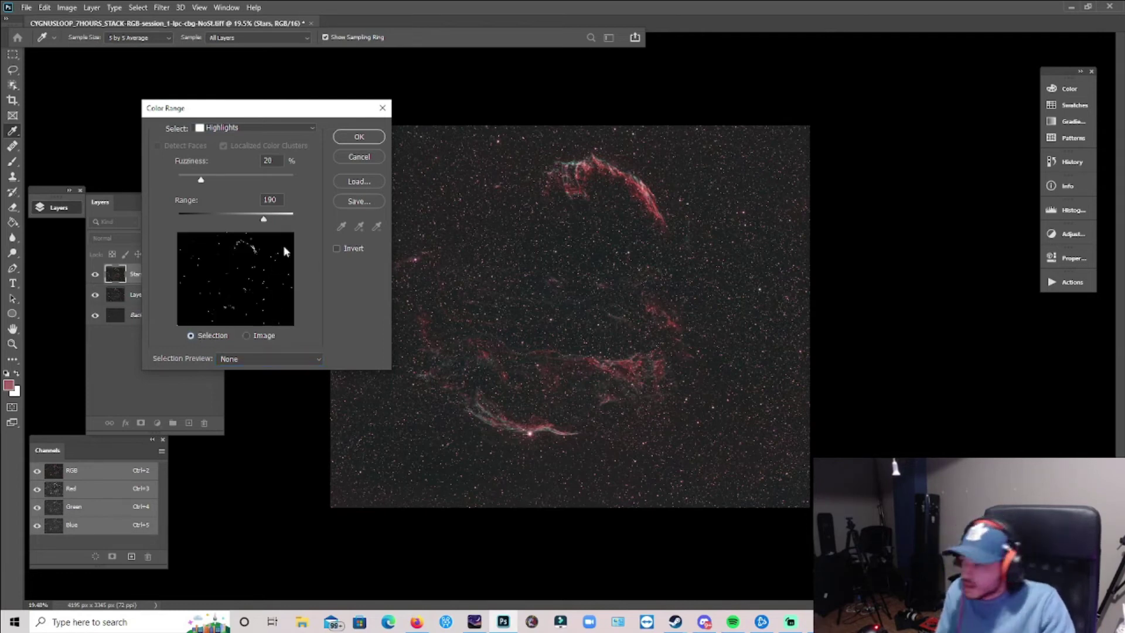
drag(276, 220, 244, 219)
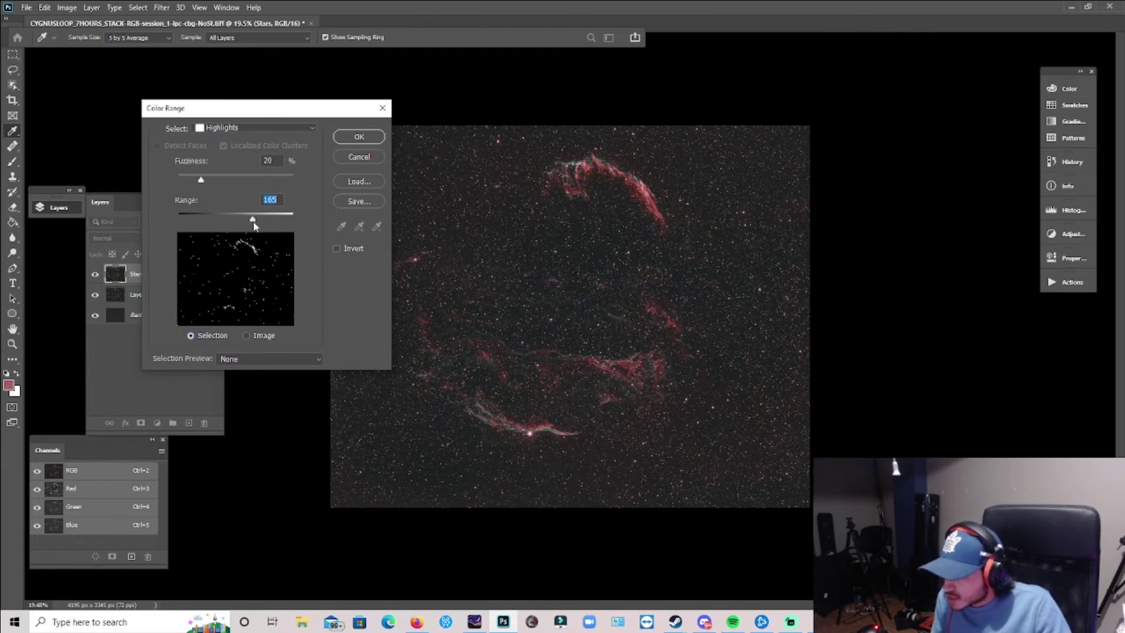
- Accept the Highlights colour-range selection and zoom in on the nebula
key(z)
click(346, 139)
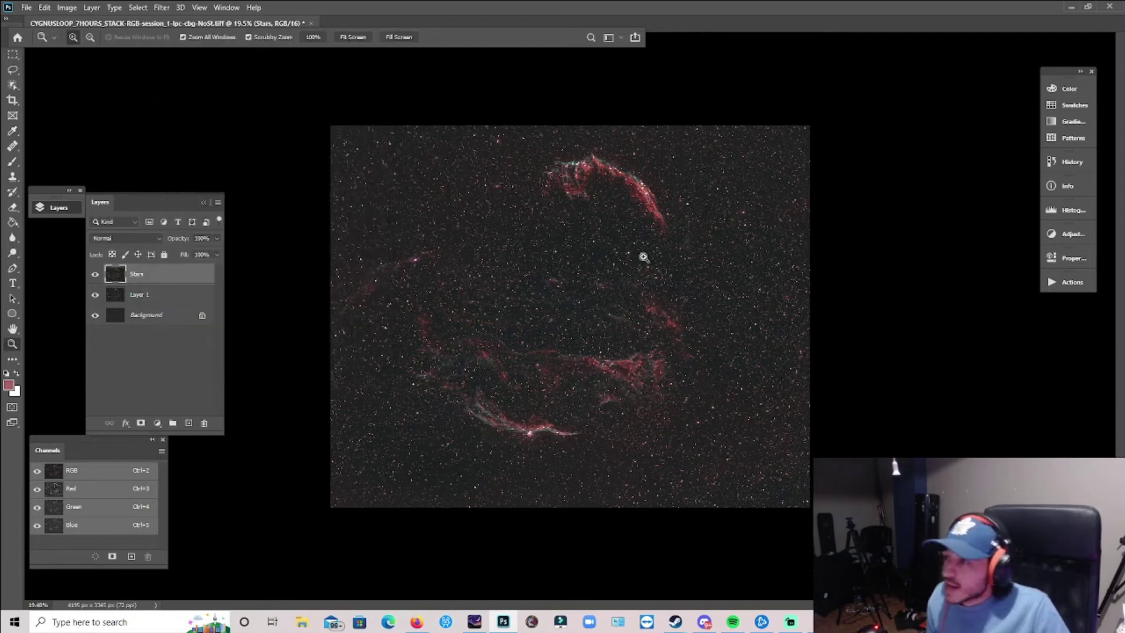
drag(573, 312, 578, 320)
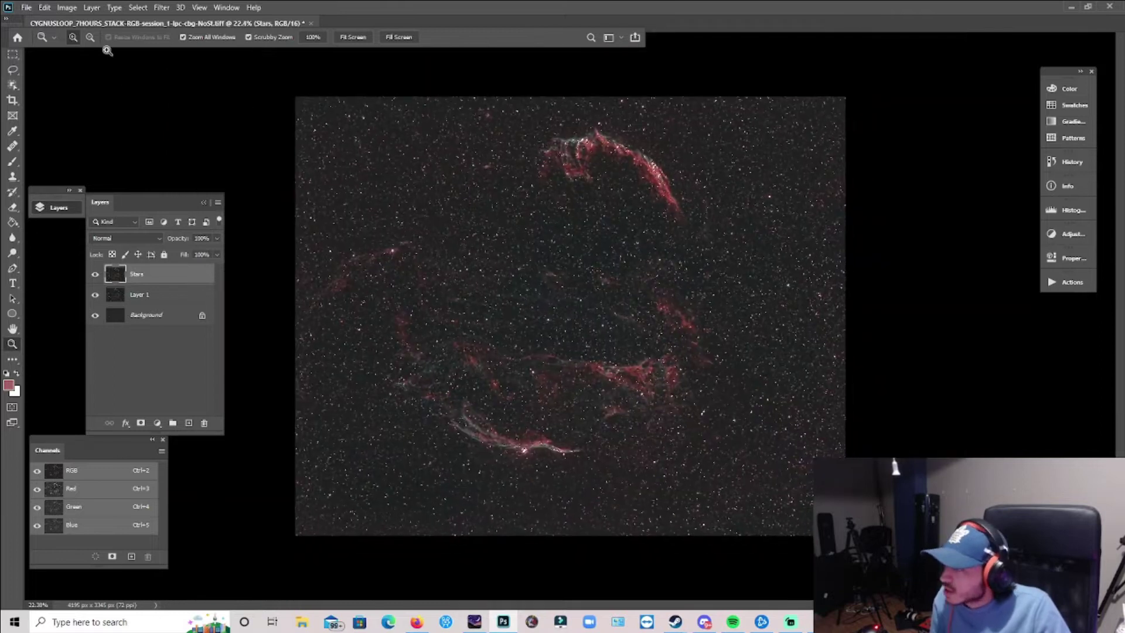
drag(507, 292, 533, 315)
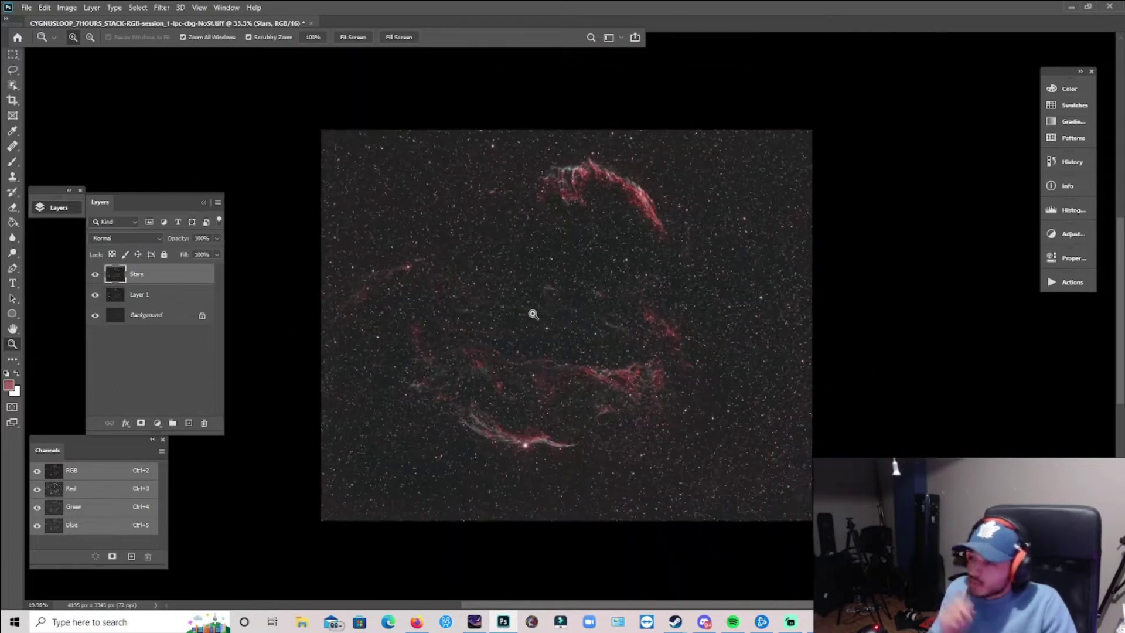
- Expand the star selection by 3 pixels
click(137, 8)
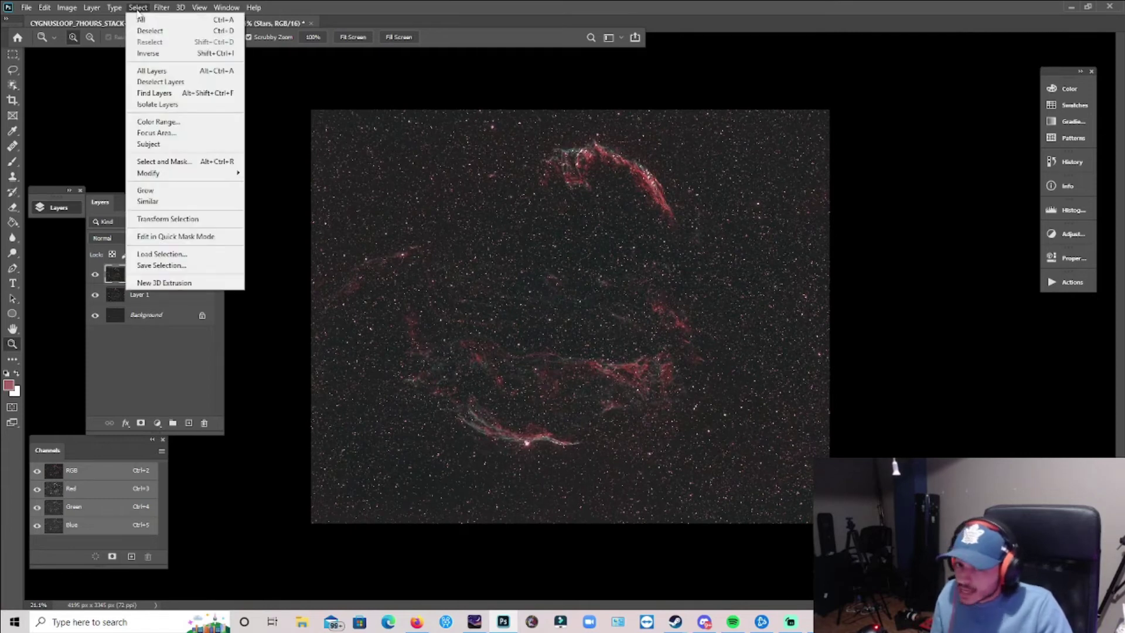
mouse_move(198, 176)
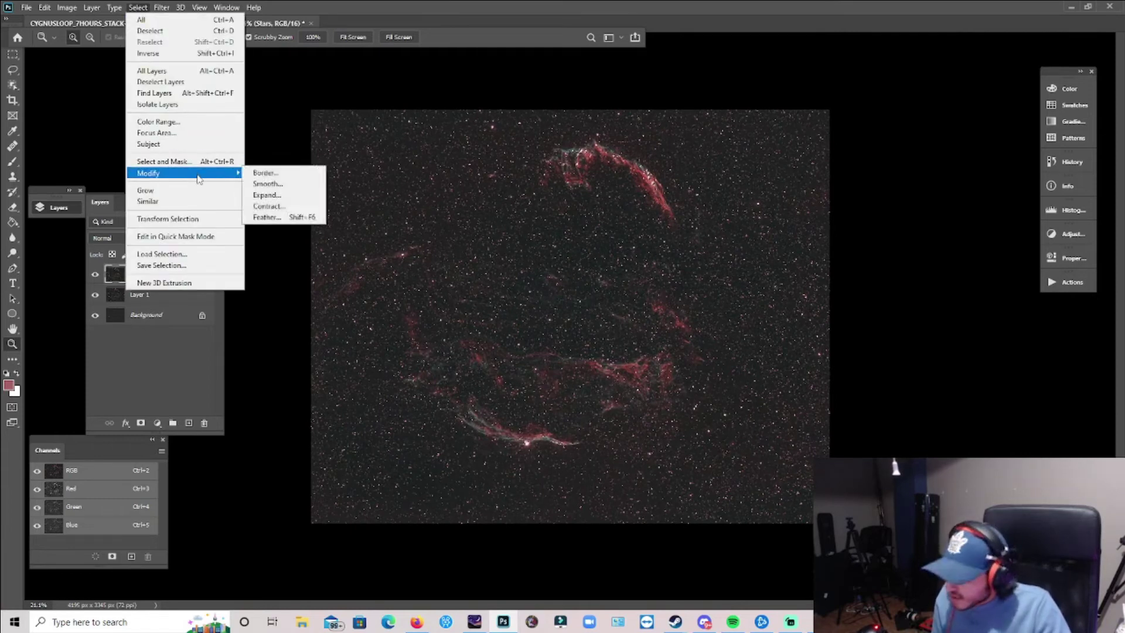
click(277, 185)
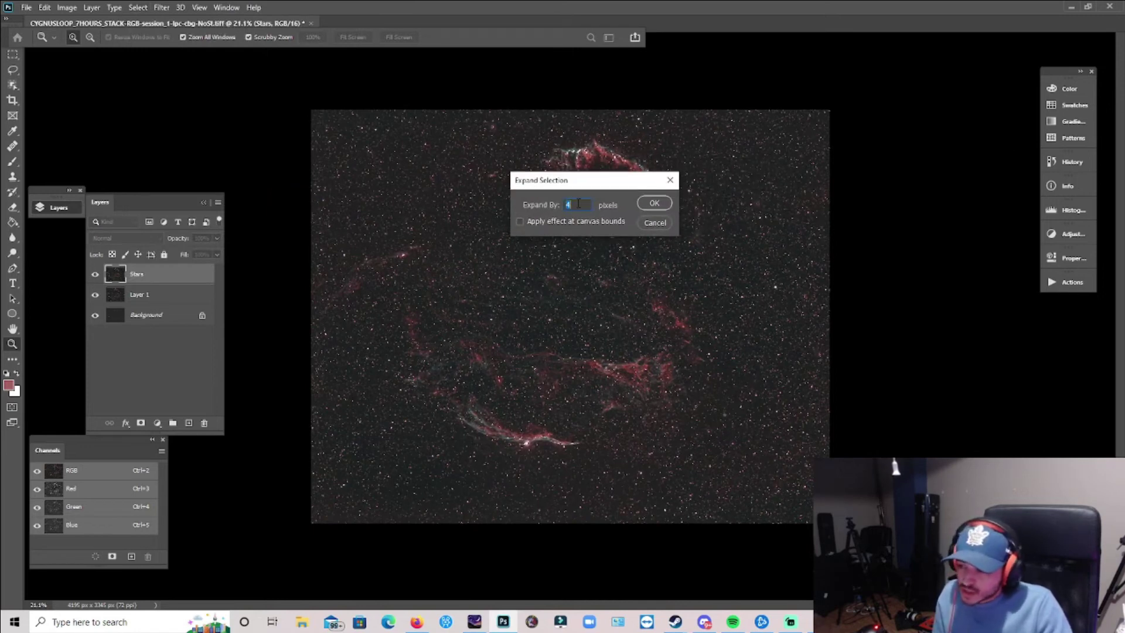
key(Return)
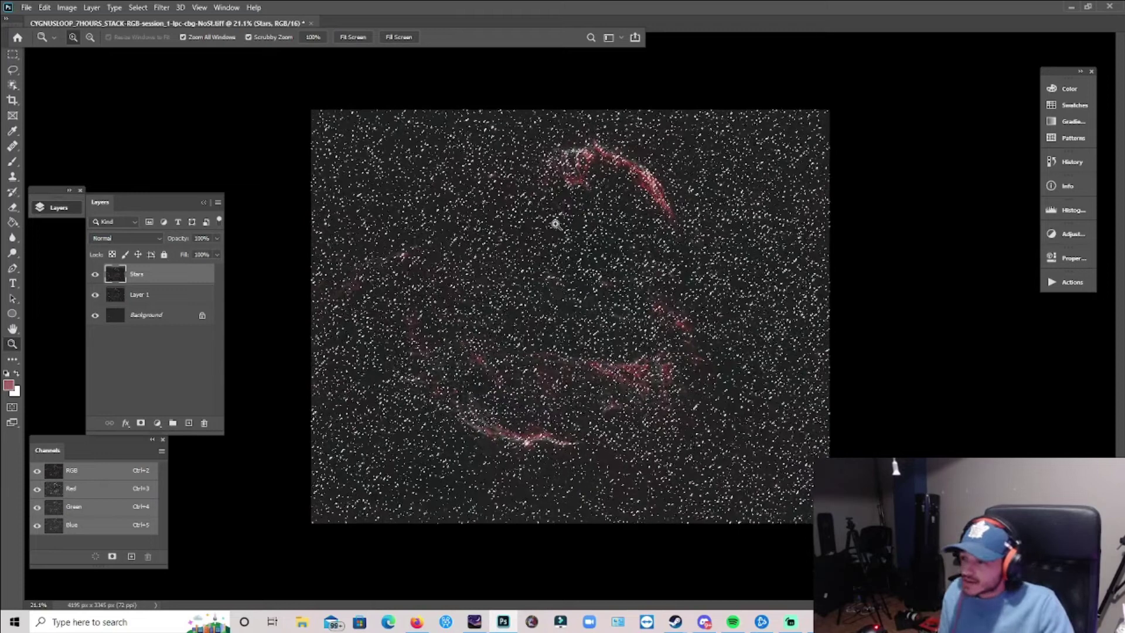
- Feather the star selection with a 2-pixel radius
click(137, 8)
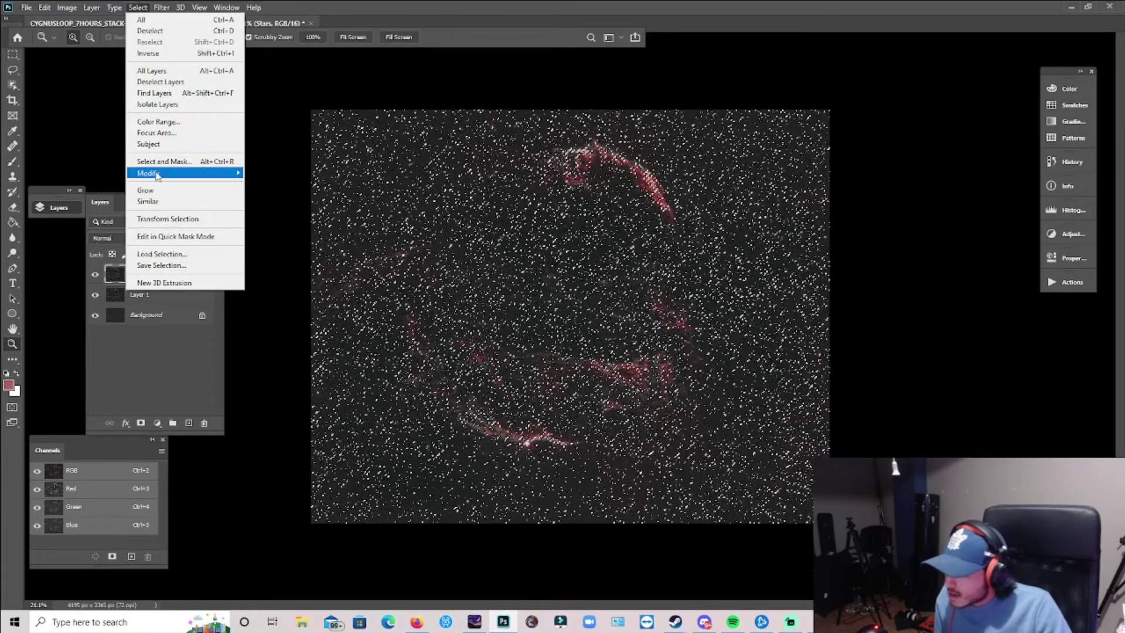
mouse_move(158, 174)
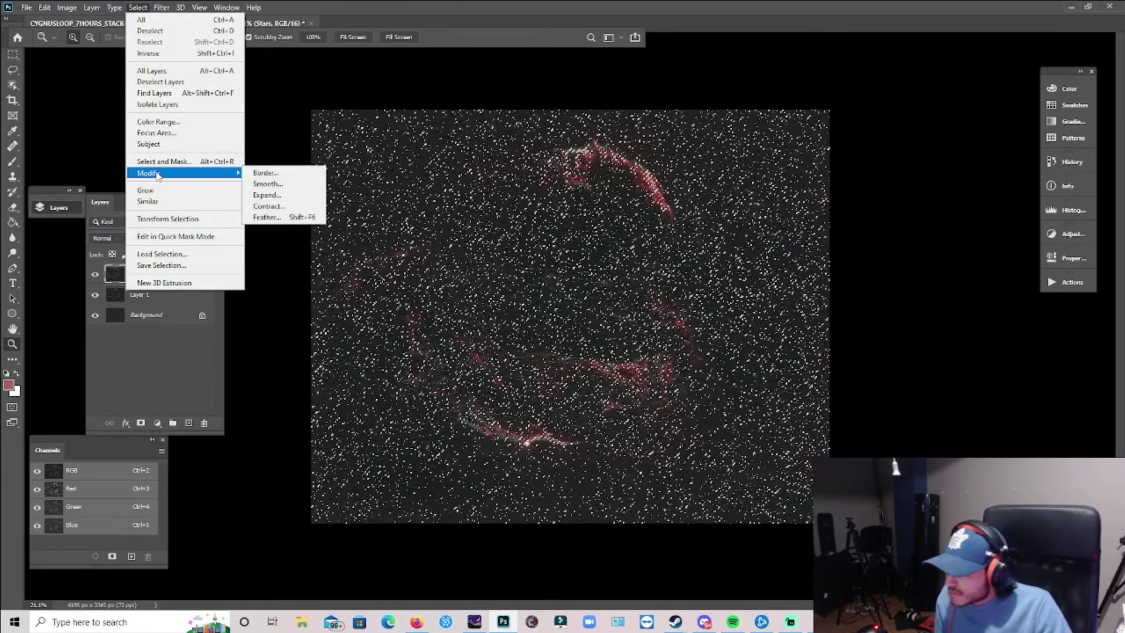
click(264, 218)
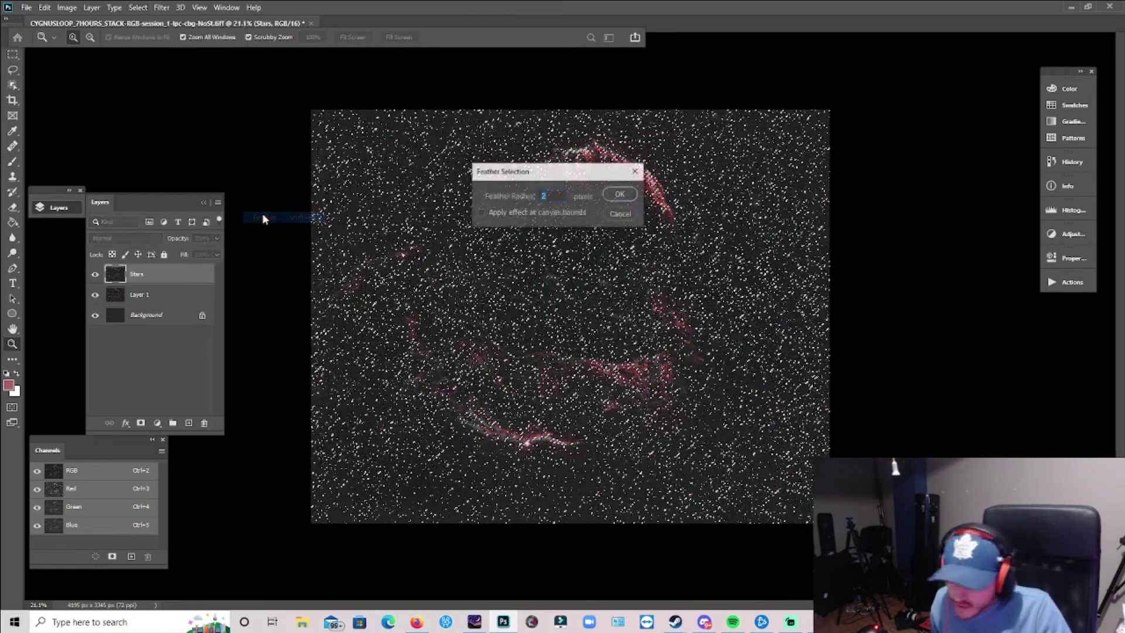
click(611, 195)
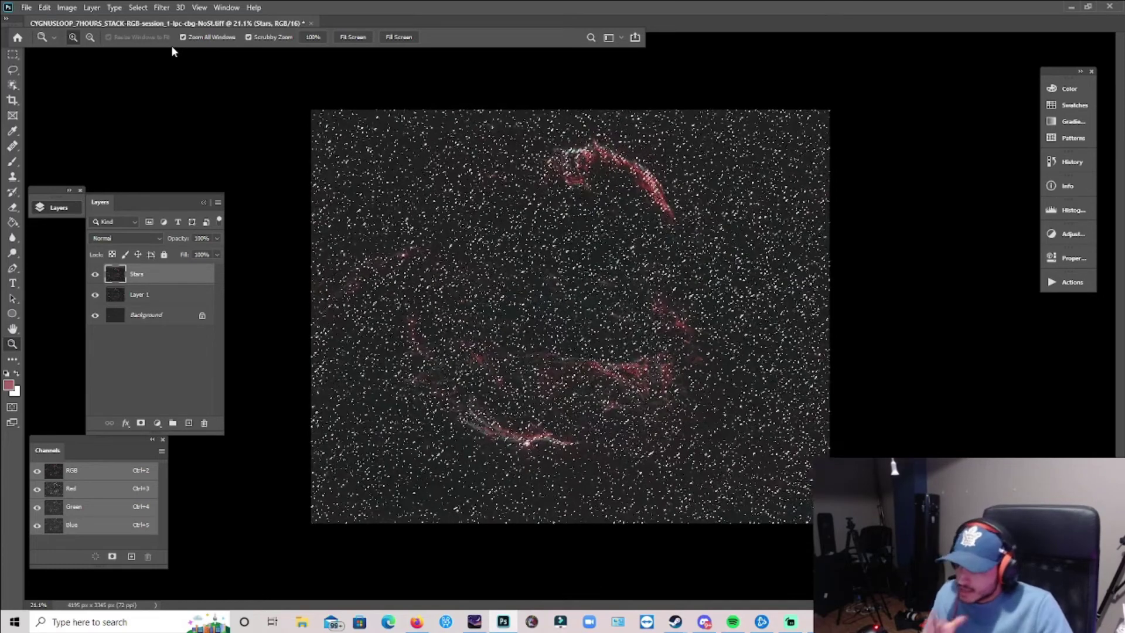
- Apply a Minimum filter of 1.5 pixels with Preserve Roundness, comparing the preview first
click(162, 8)
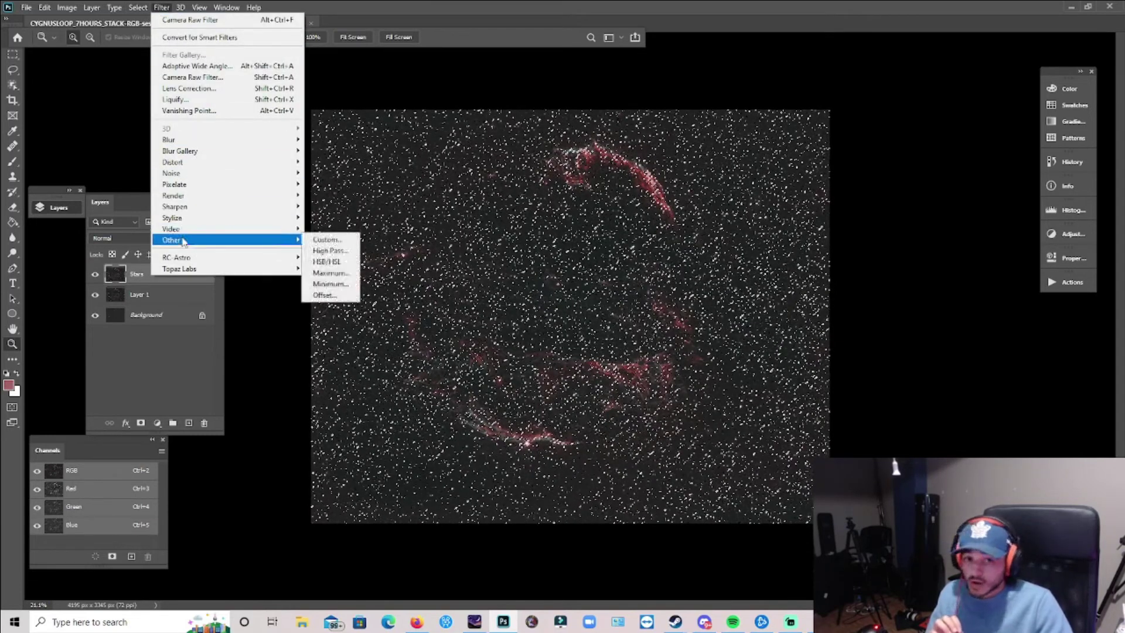
click(331, 284)
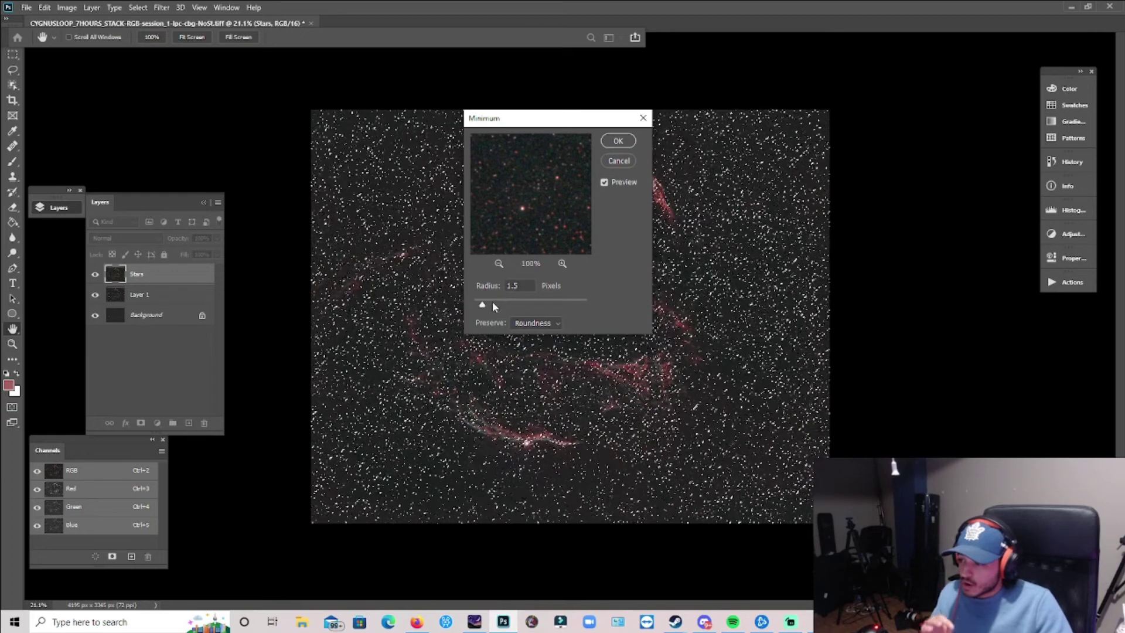
drag(542, 186, 540, 184)
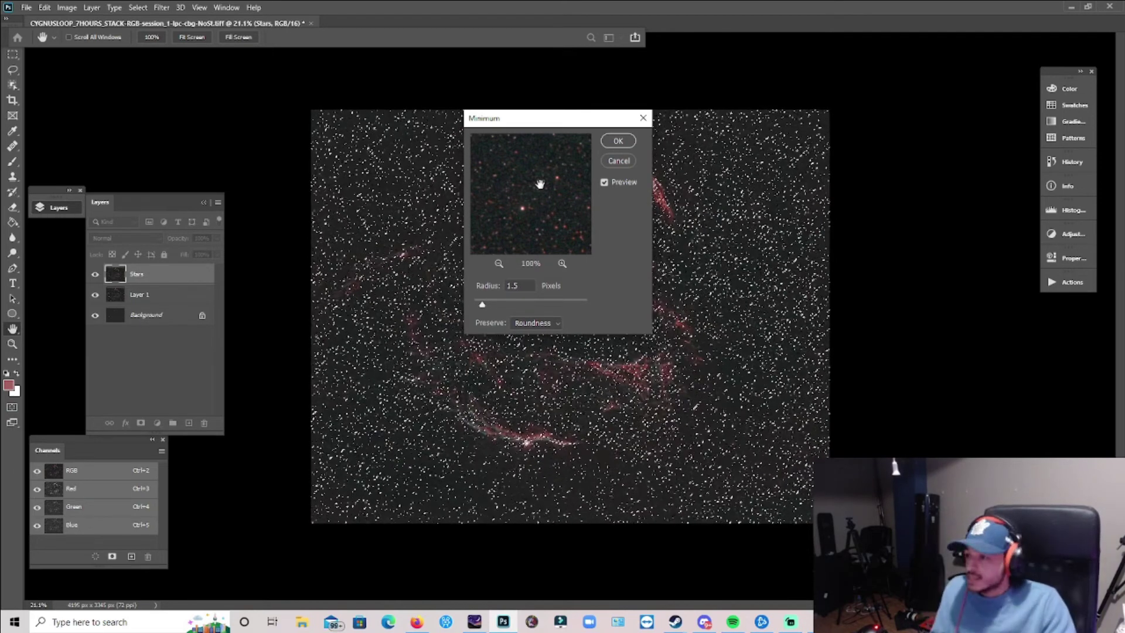
drag(540, 184, 544, 181)
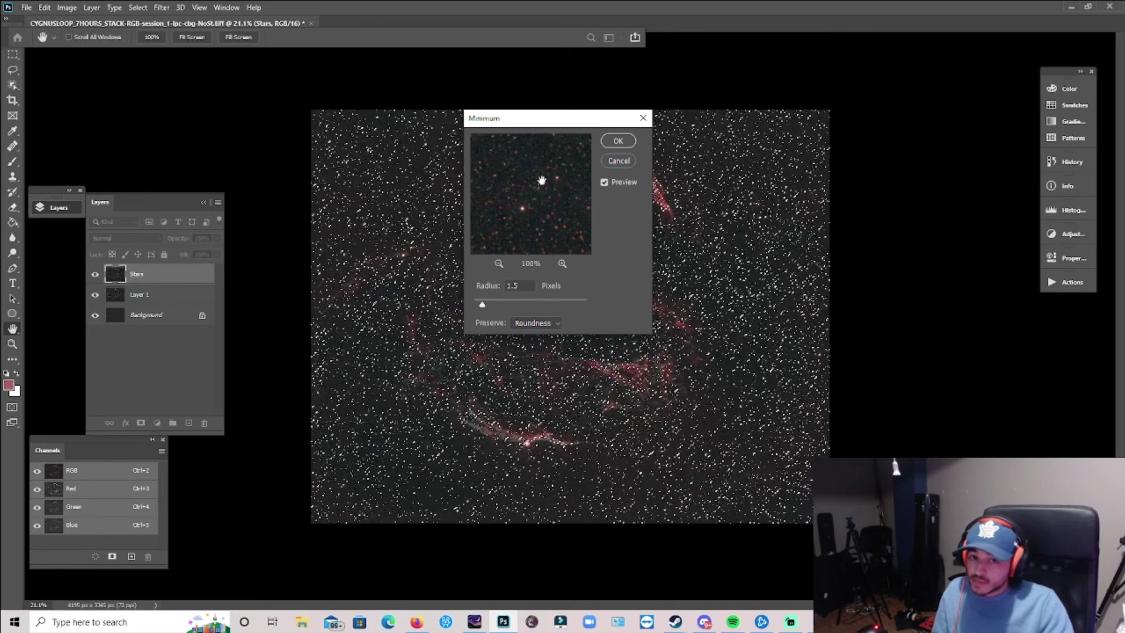
click(618, 141)
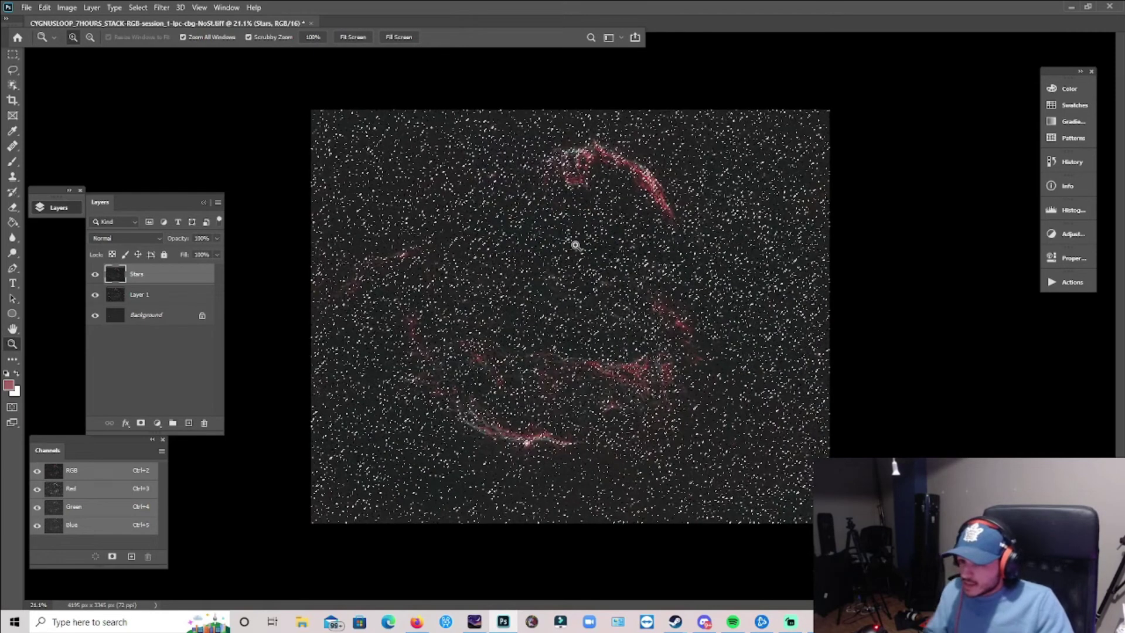
- Invert and then deselect the star selection, and zoom out to the whole image
click(134, 8)
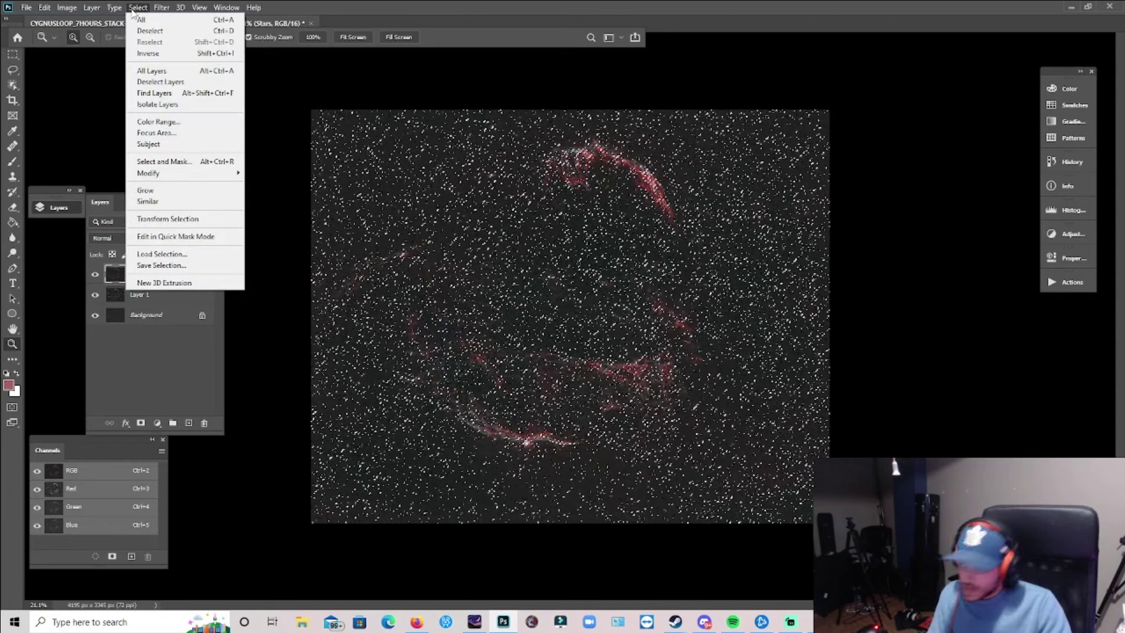
click(141, 54)
click(136, 8)
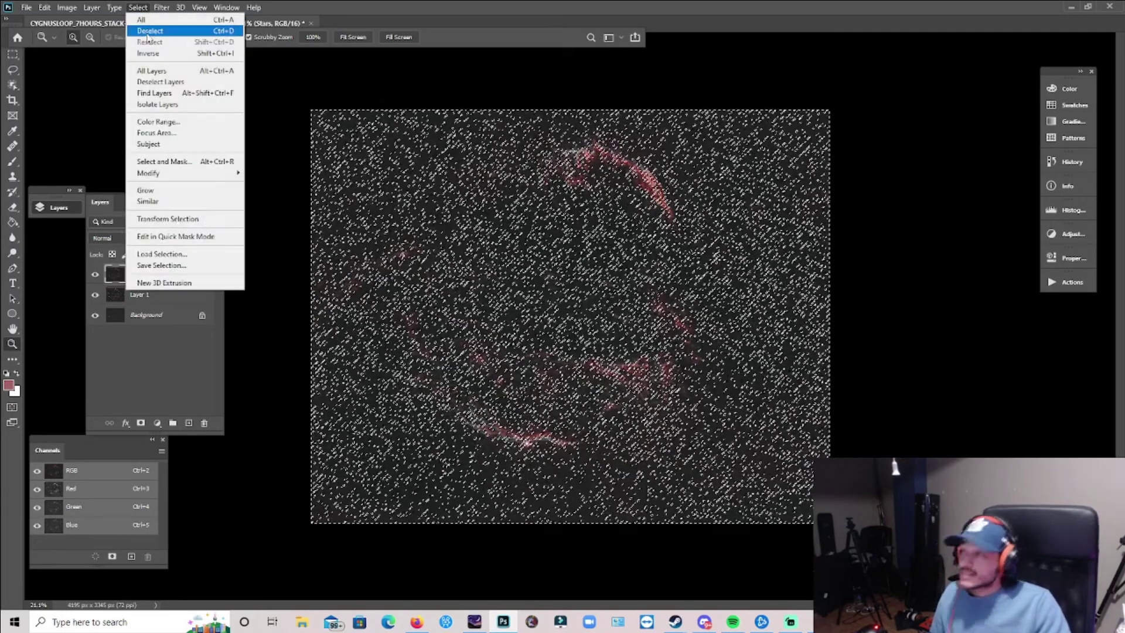
click(147, 32)
mouse_move(622, 320)
mouse_down()
mouse_move(615, 329)
mouse_move(606, 311)
mouse_up()
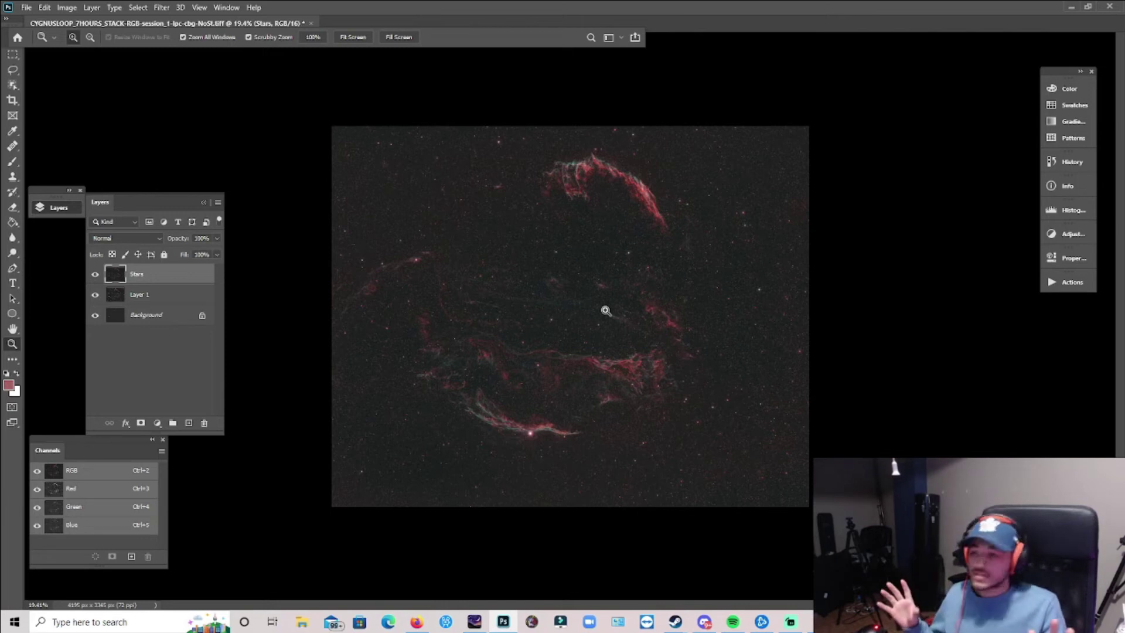
- Toggle the Stars layer on and off while zooming in and out to compare star sizes
click(98, 280)
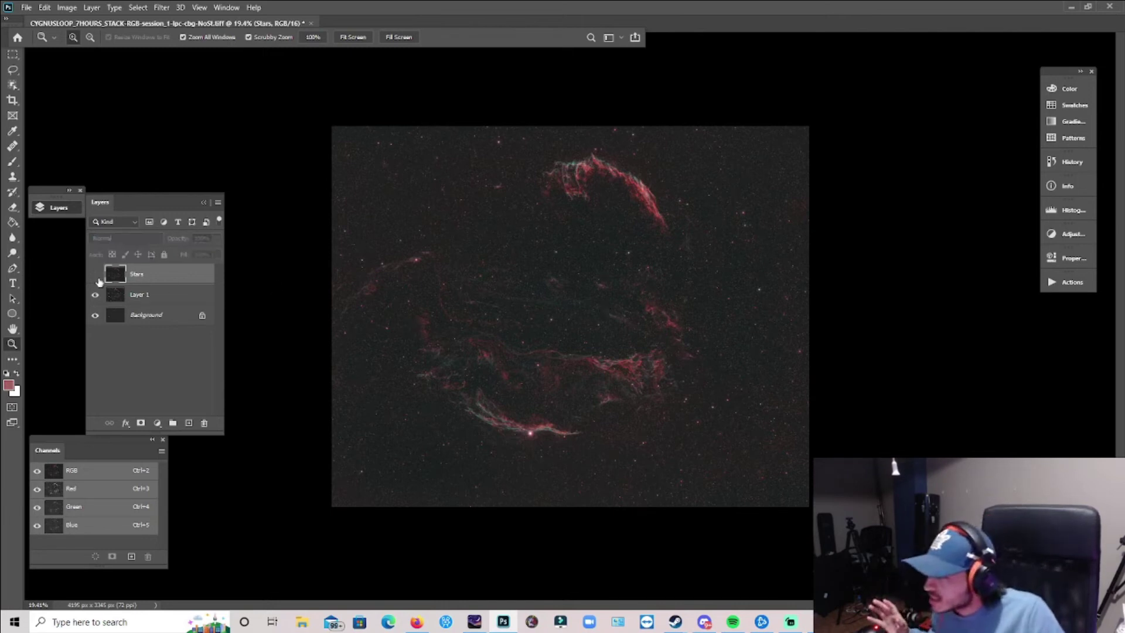
drag(519, 318, 379, 313)
click(96, 278)
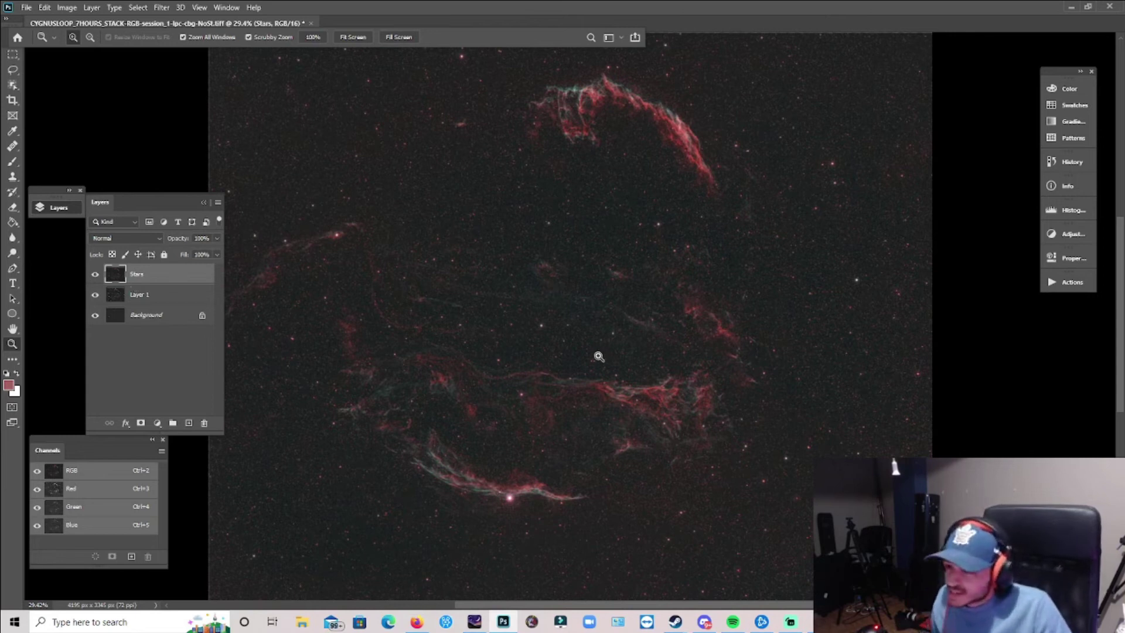
click(96, 275)
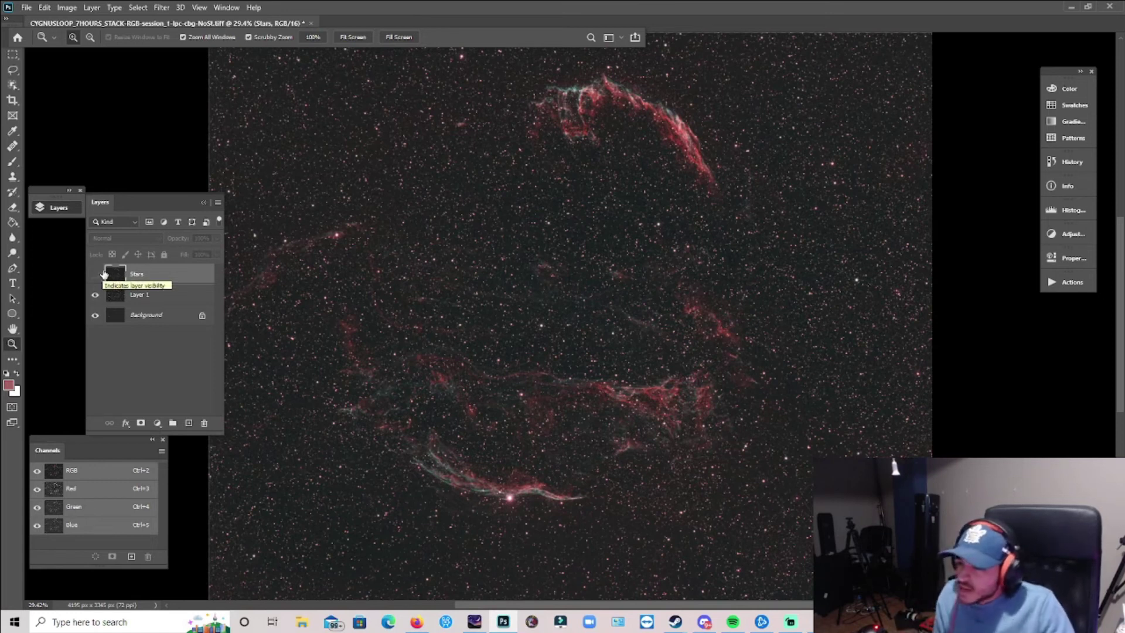
click(96, 274)
scroll(658, 300, down, 3)
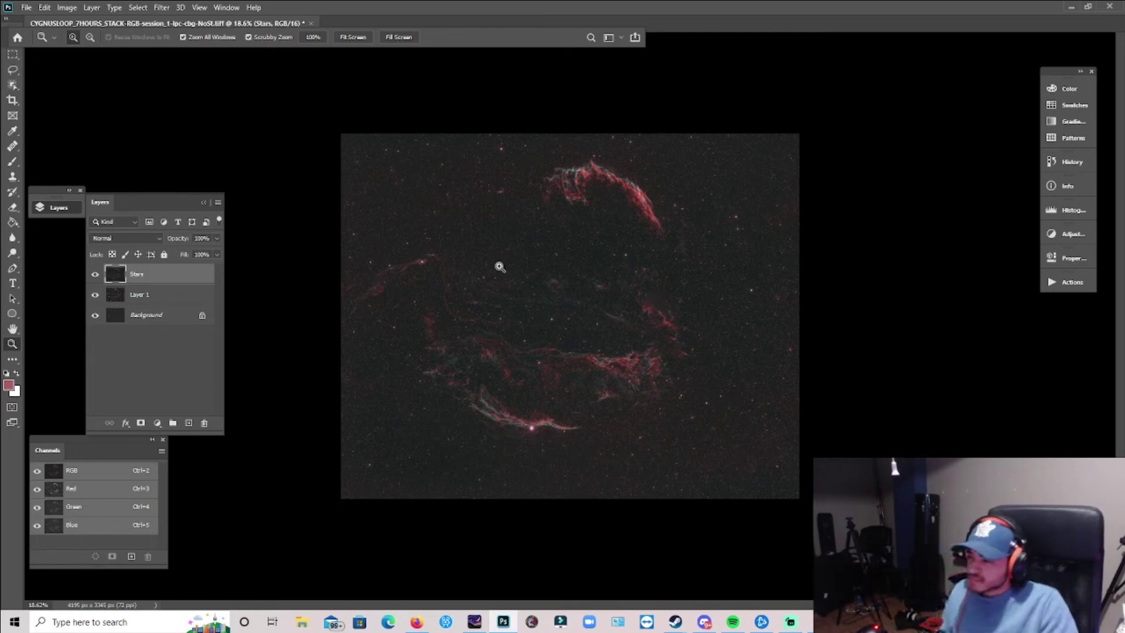
drag(500, 266, 580, 282)
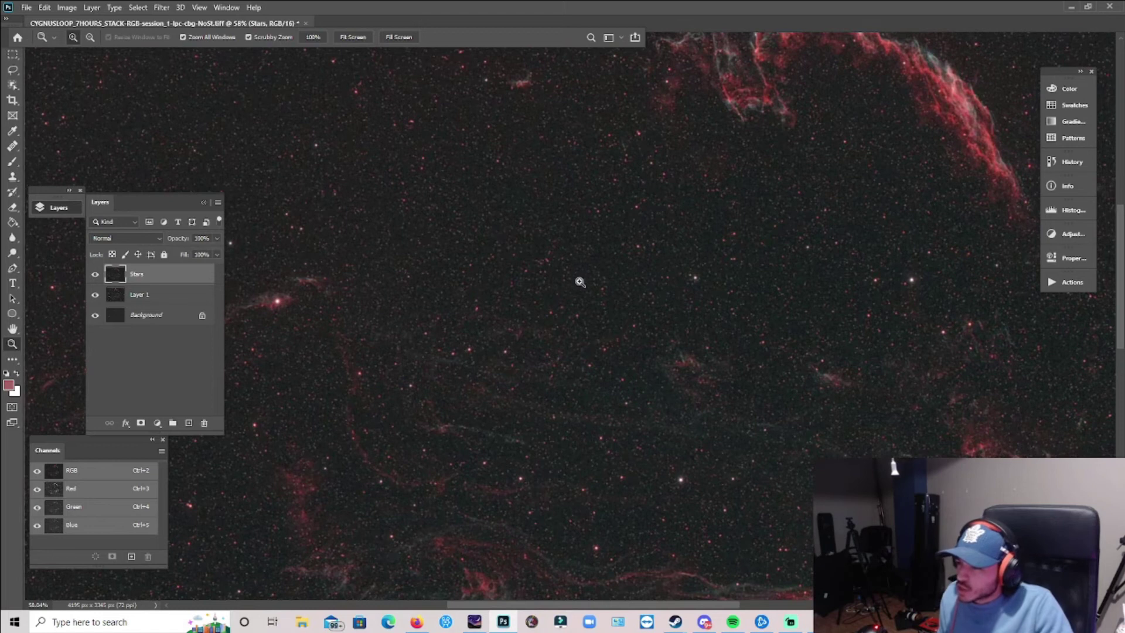
drag(663, 321, 629, 344)
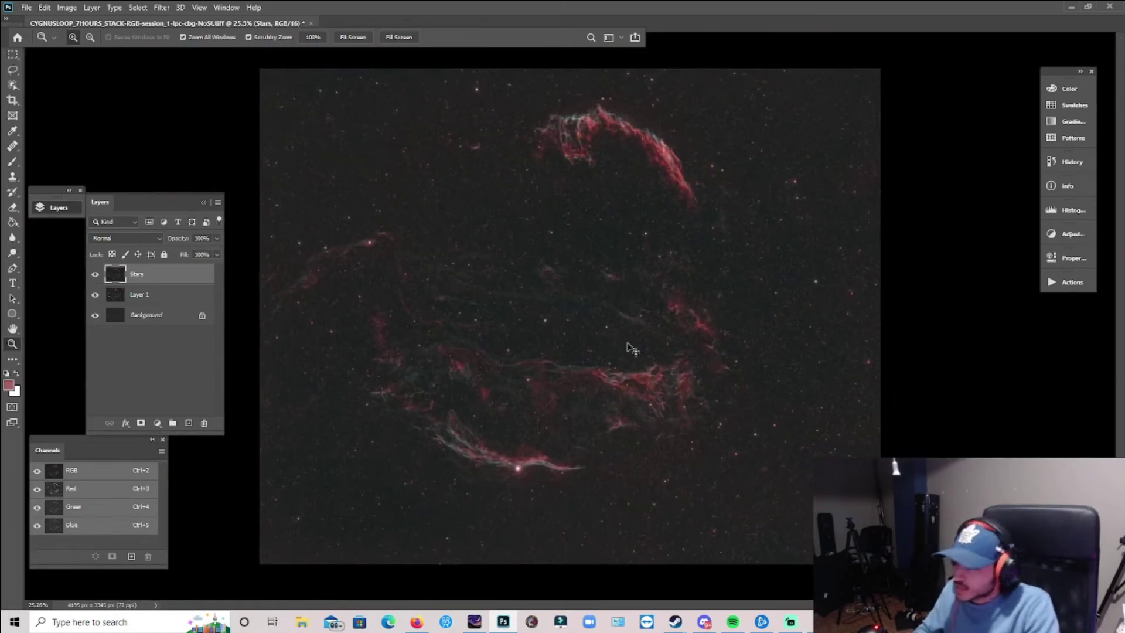
- Reselect the stars on the Stars layer with Edit > Redo Select Inverse
key(ctrl+comma)
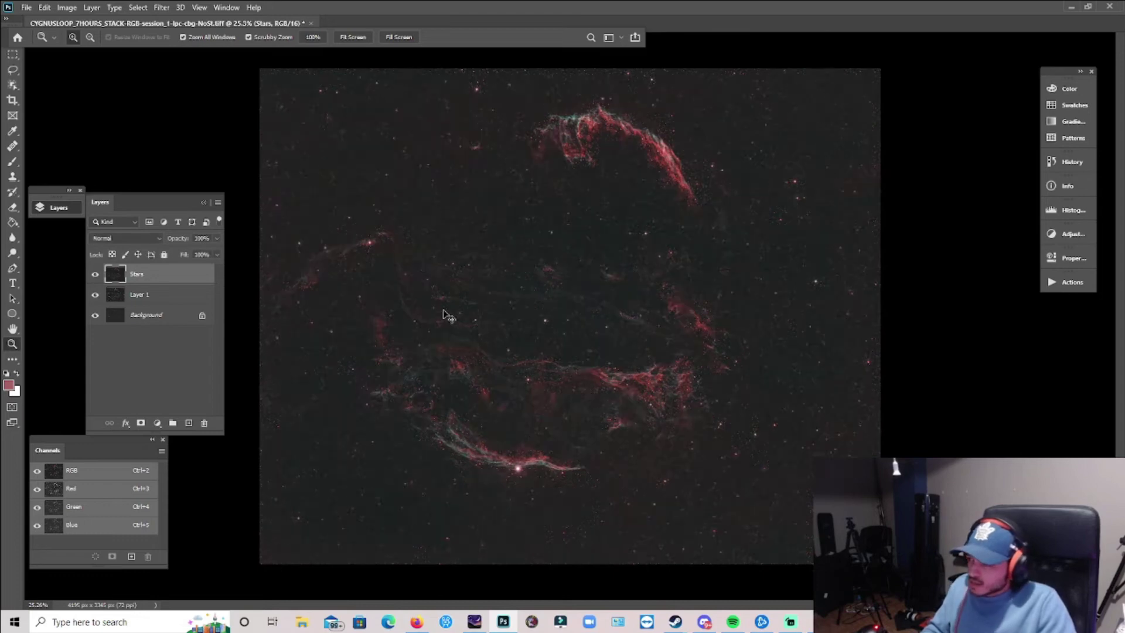
key(ctrl+comma)
key(ctrl+alt+2)
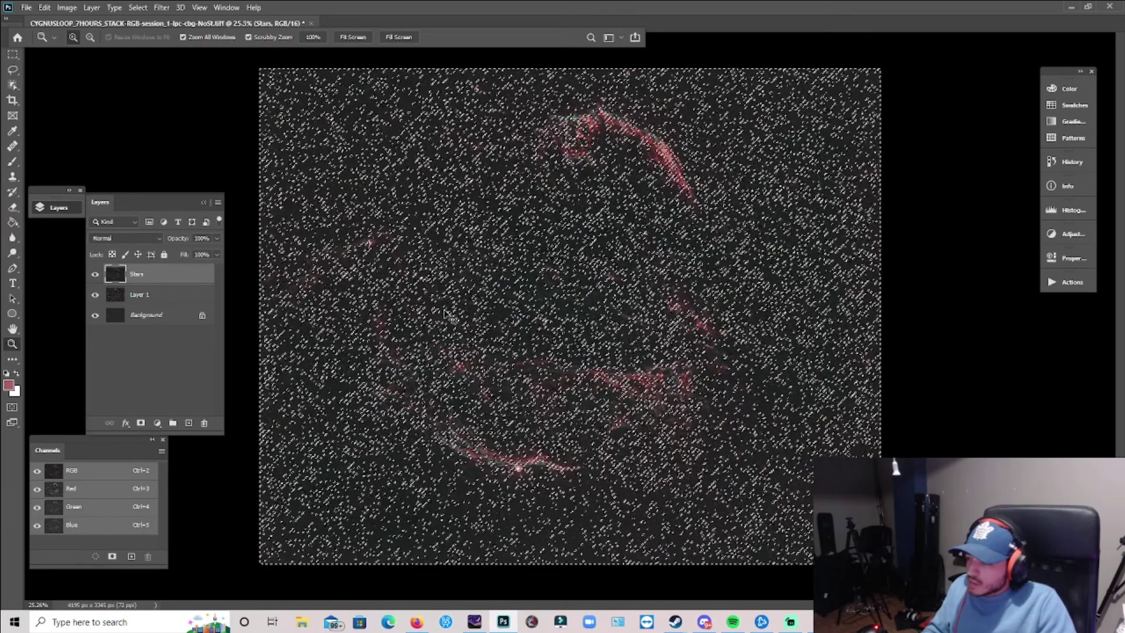
key(ctrl+d)
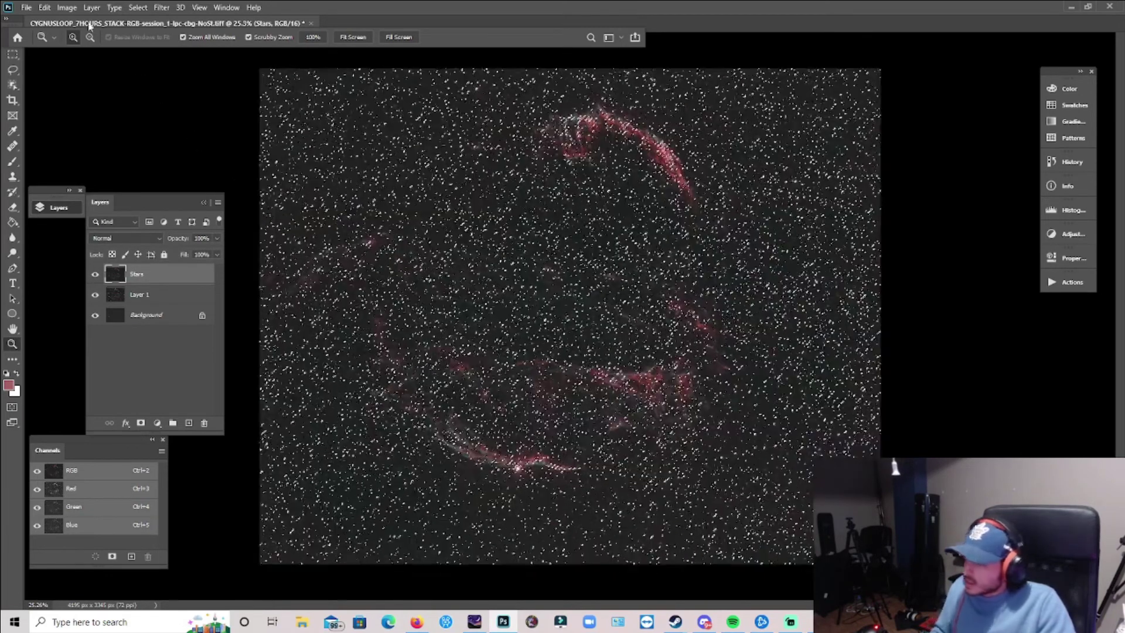
click(136, 7)
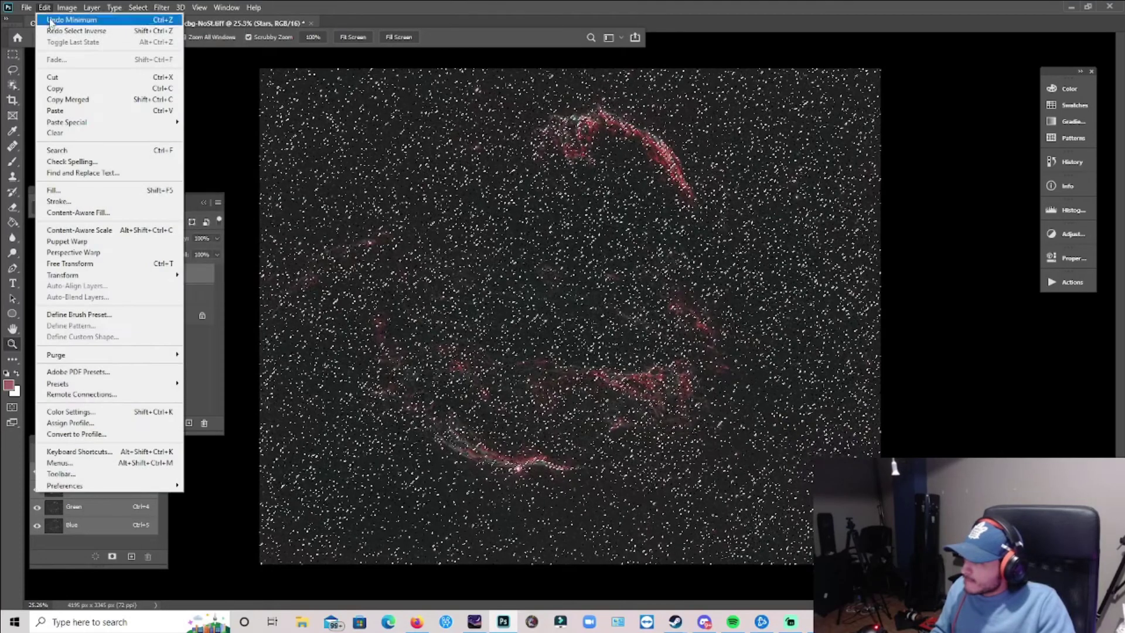
click(76, 31)
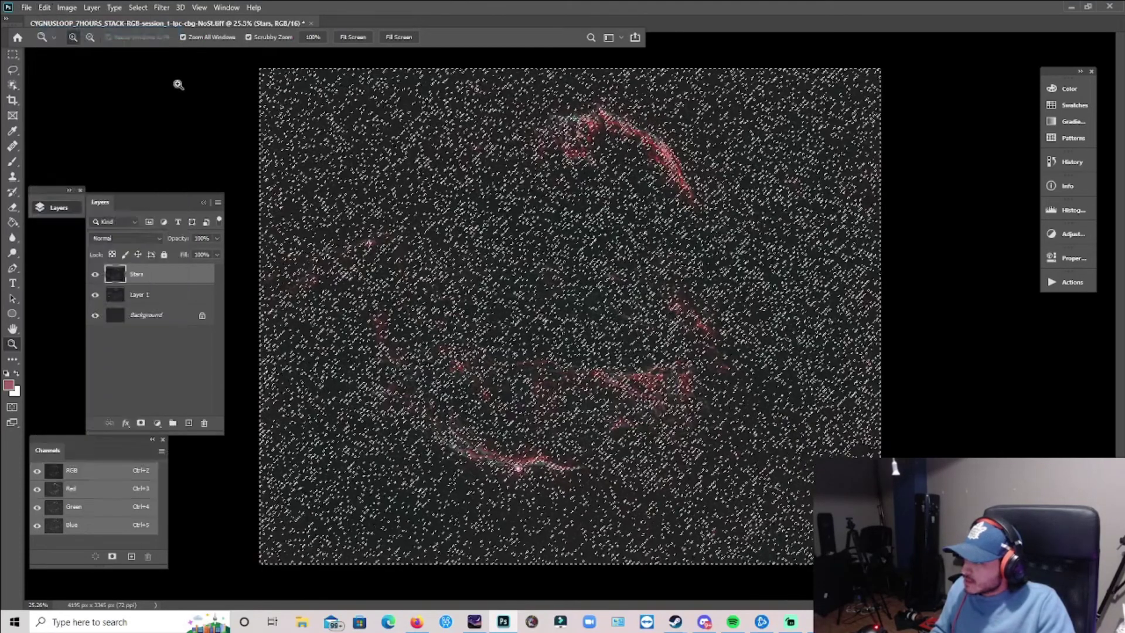
- Clear the star selection and bring up the Adjustments panel
key(ctrl+h)
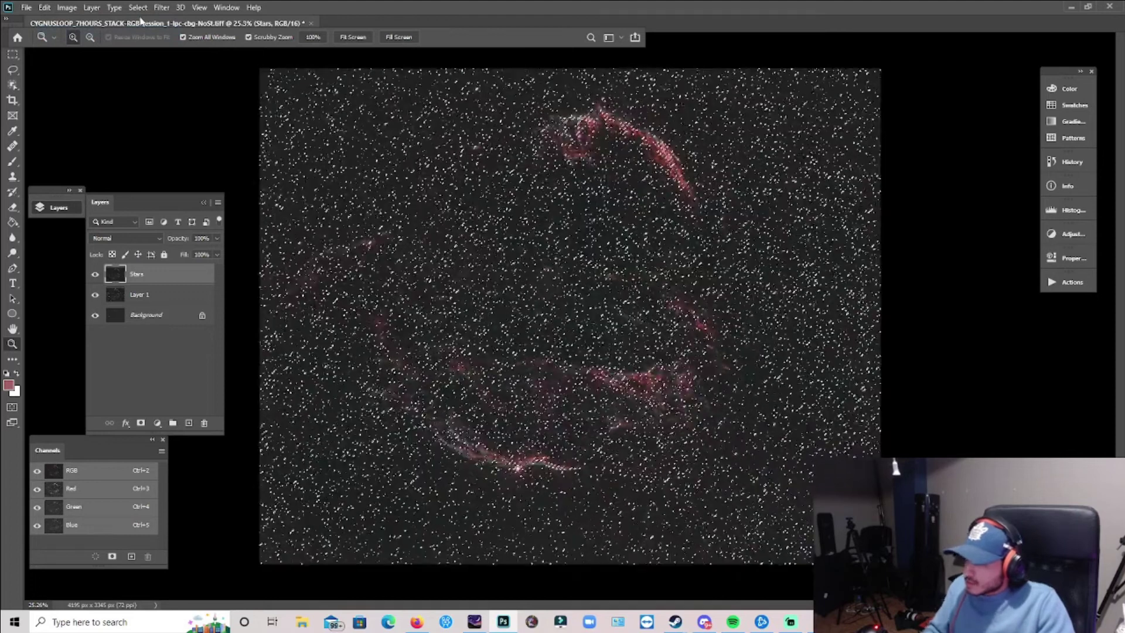
click(142, 12)
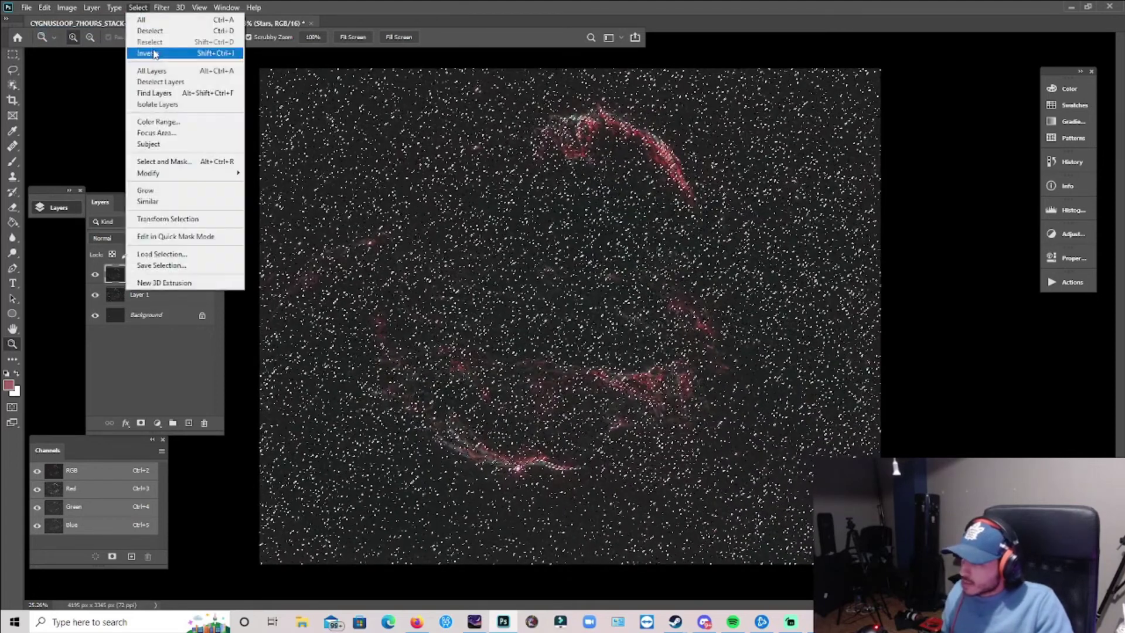
click(1052, 234)
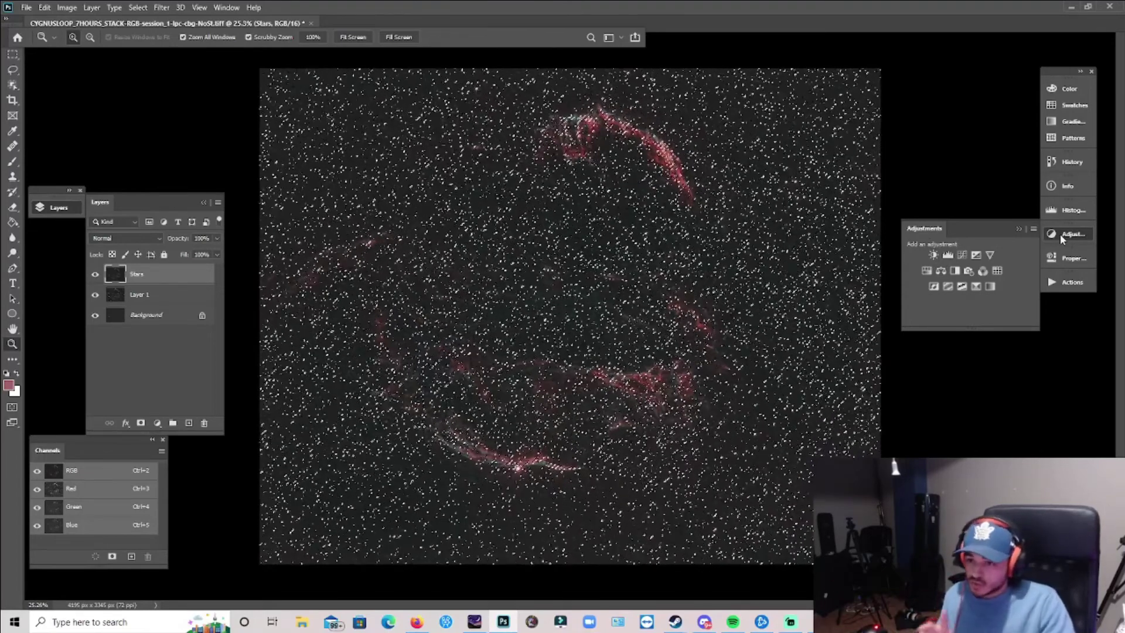
- Add a star-masked Hue/Saturation adjustment and lower its Saturation to -58
click(925, 270)
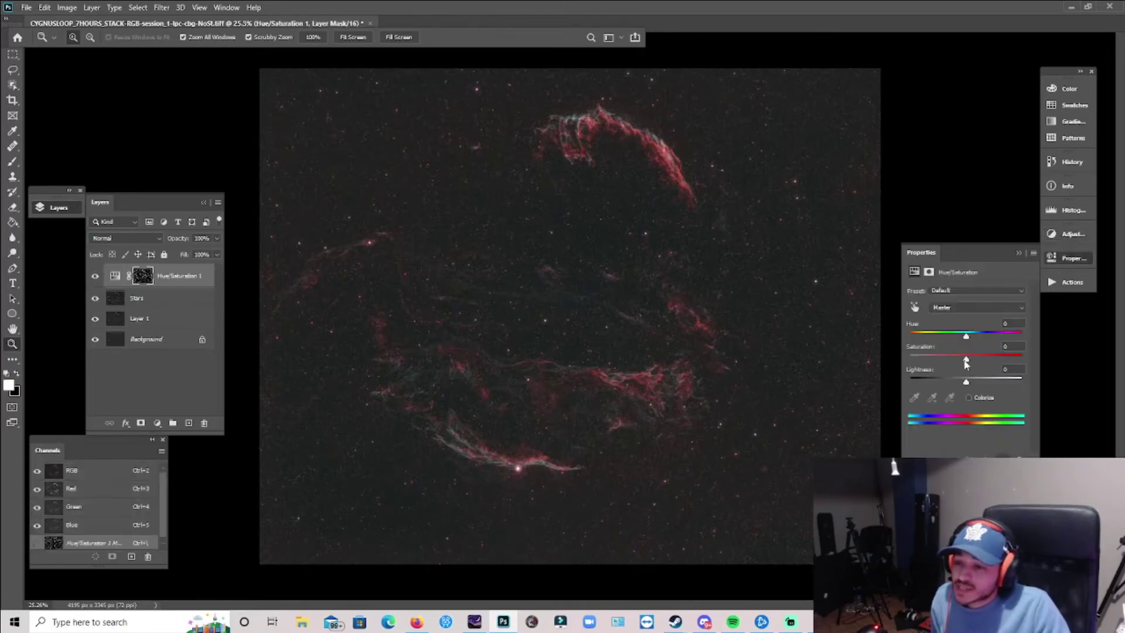
drag(625, 314, 630, 313)
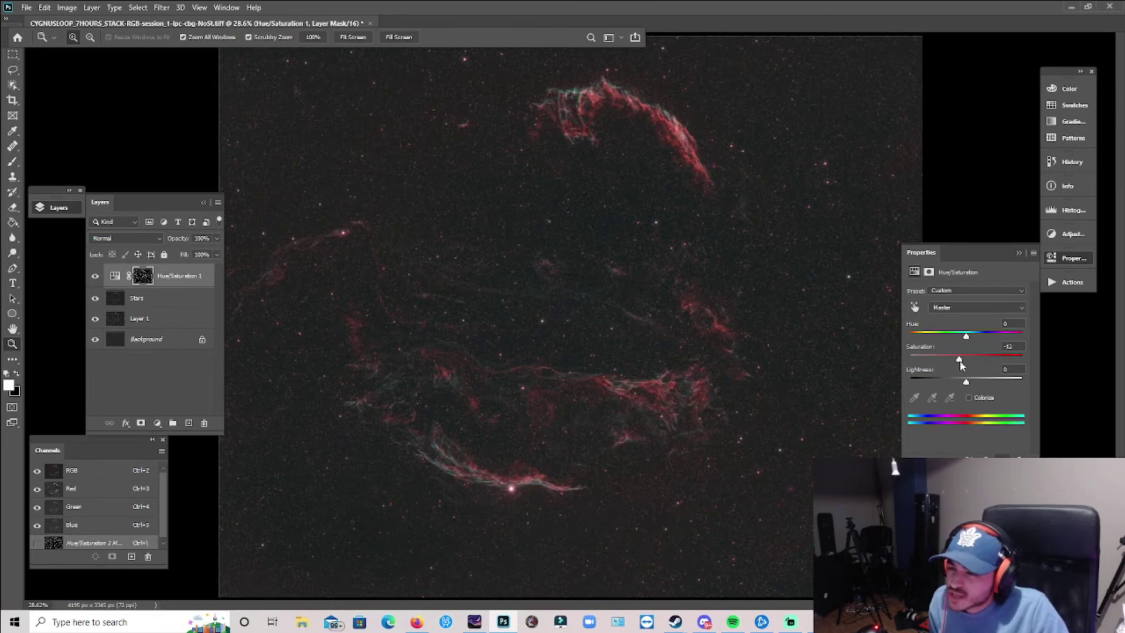
drag(961, 365, 945, 370)
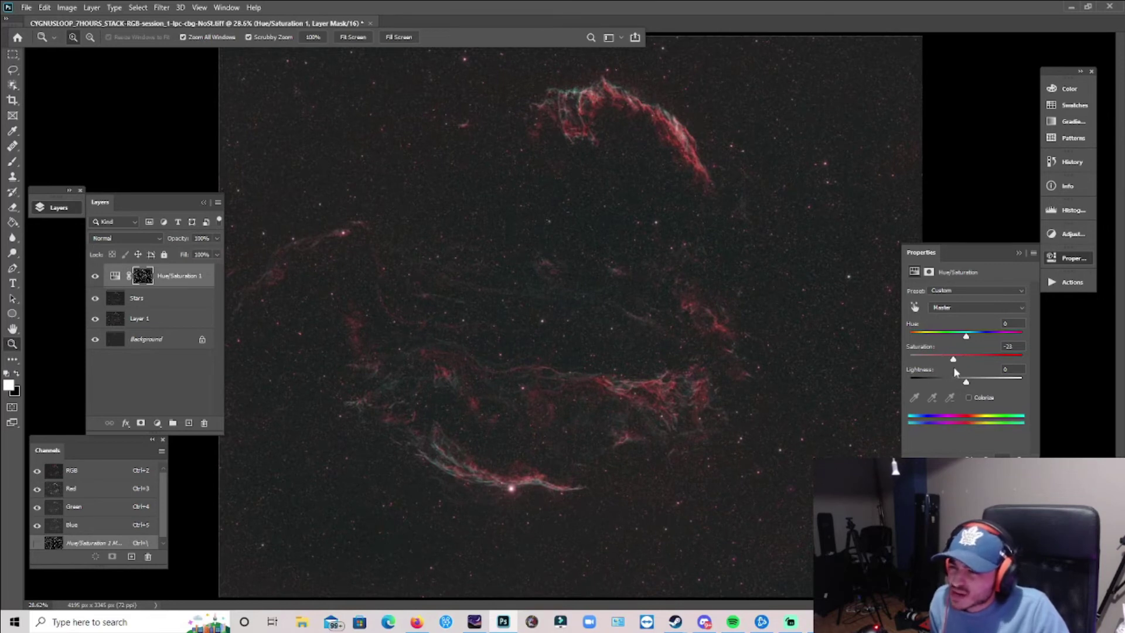
drag(626, 316, 651, 319)
click(930, 359)
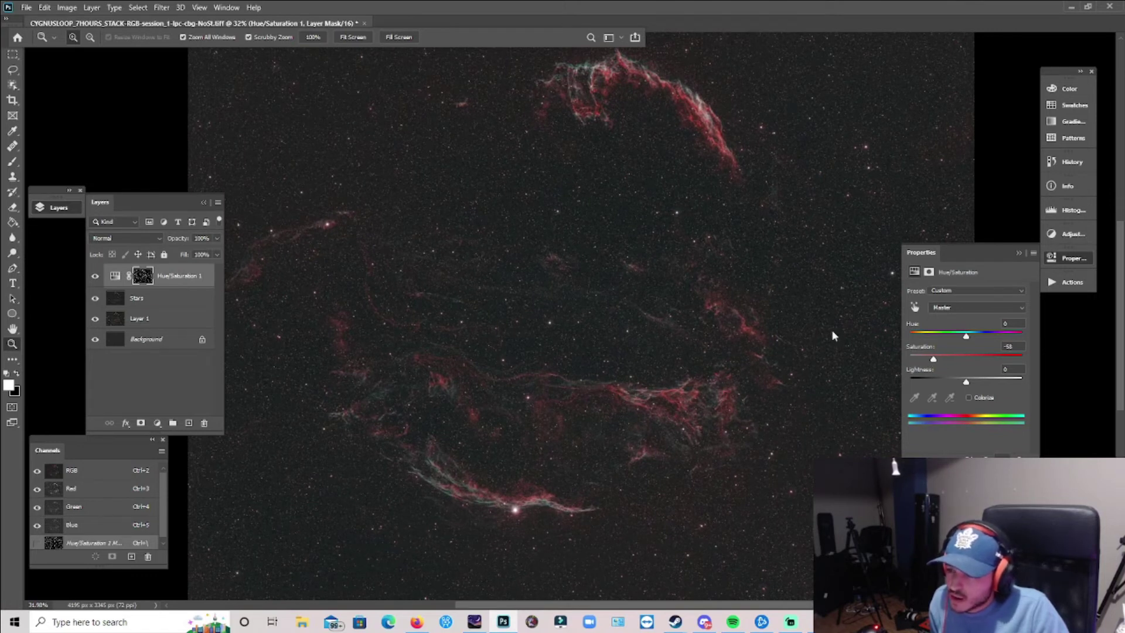
drag(832, 330, 795, 339)
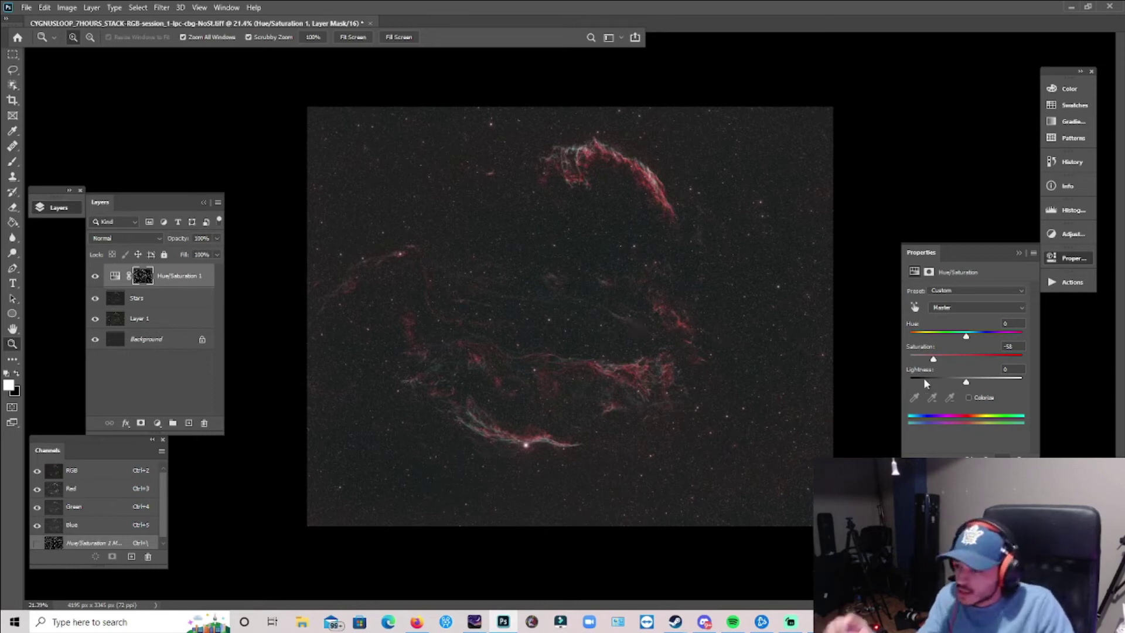
- Merge the Hue/Saturation 1 adjustment down into the Stars layer
click(1019, 253)
right_click(166, 283)
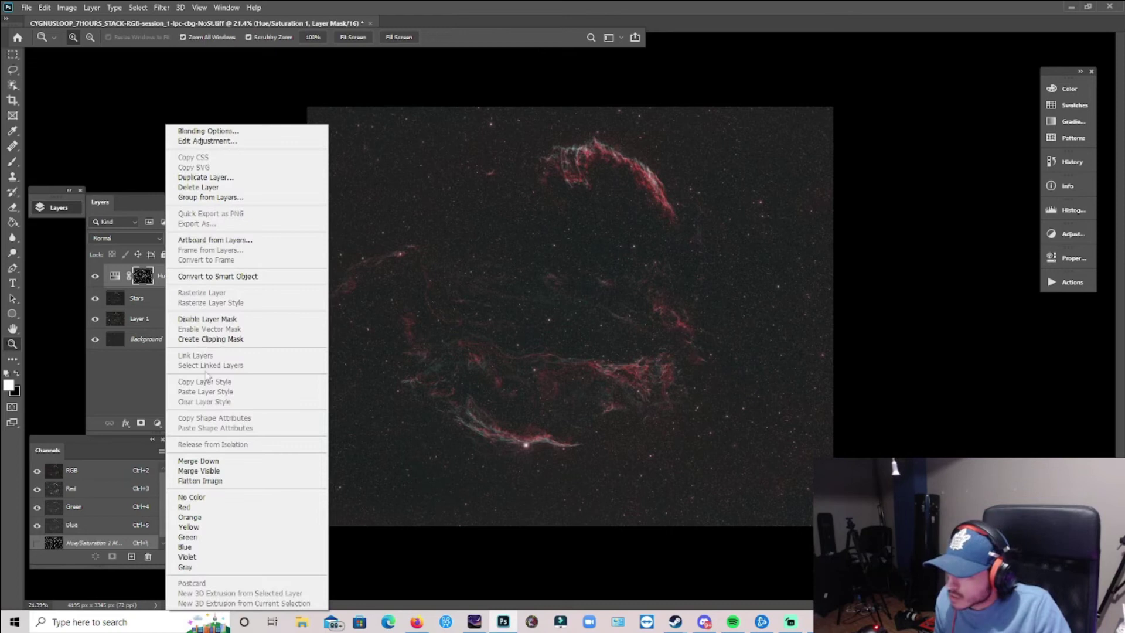
click(216, 462)
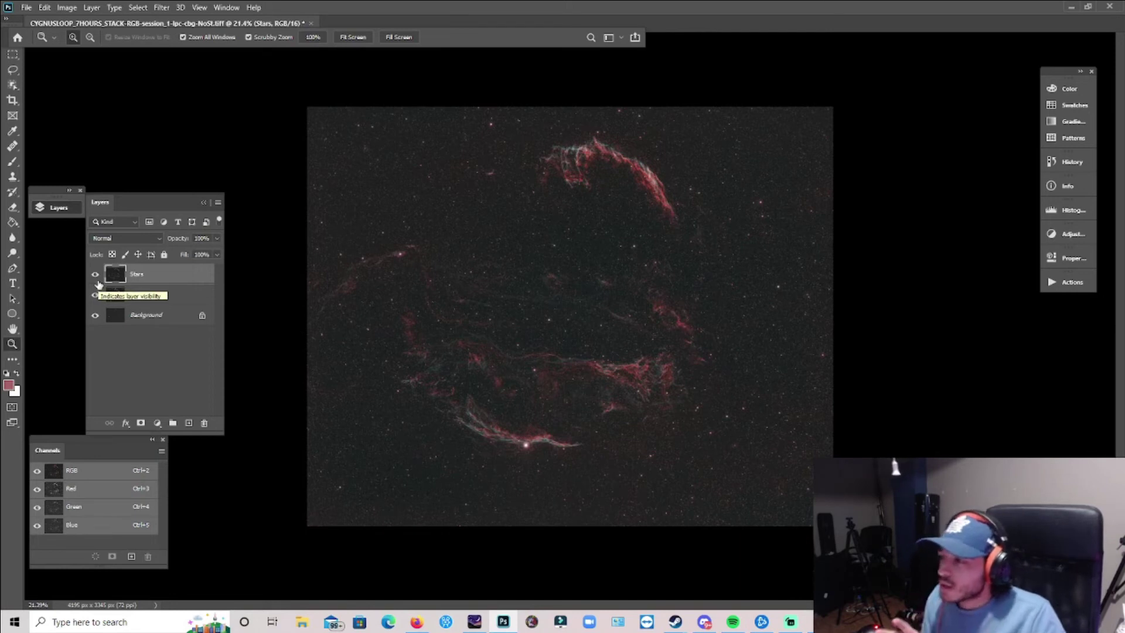
- Toggle the Stars layer's visibility to compare the stars before and after
drag(562, 221, 573, 234)
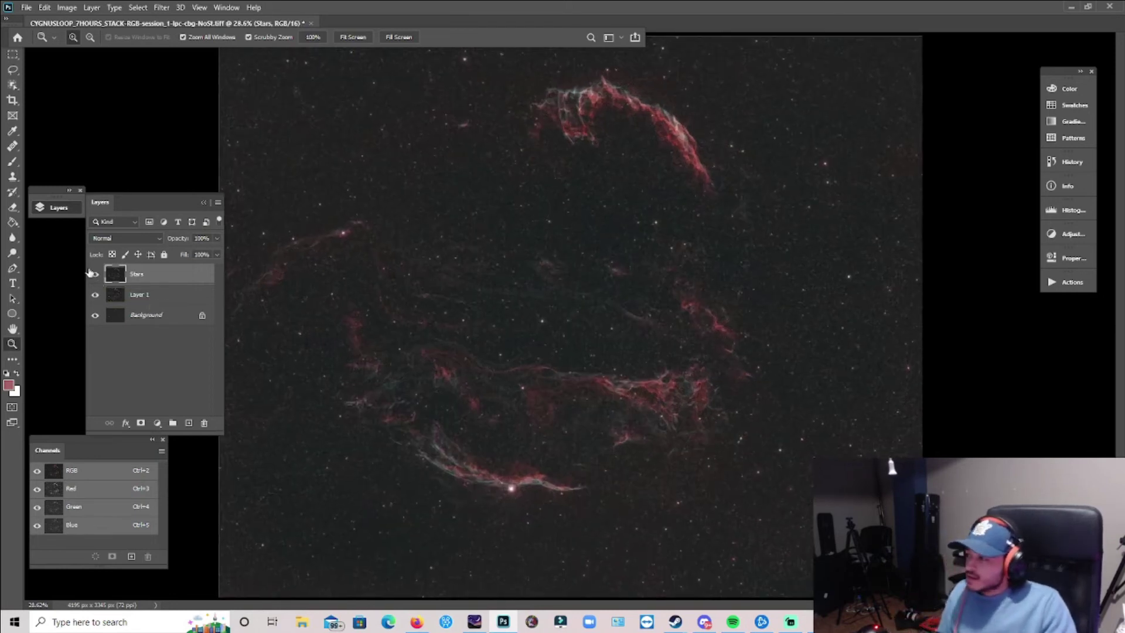
click(94, 274)
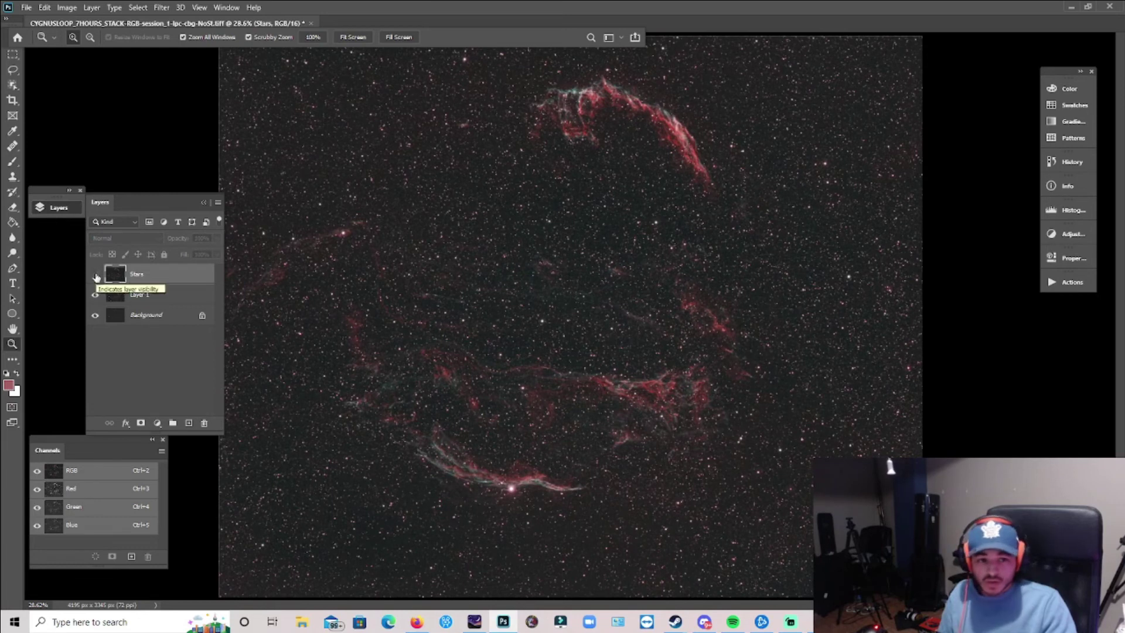
click(95, 274)
click(95, 275)
click(95, 274)
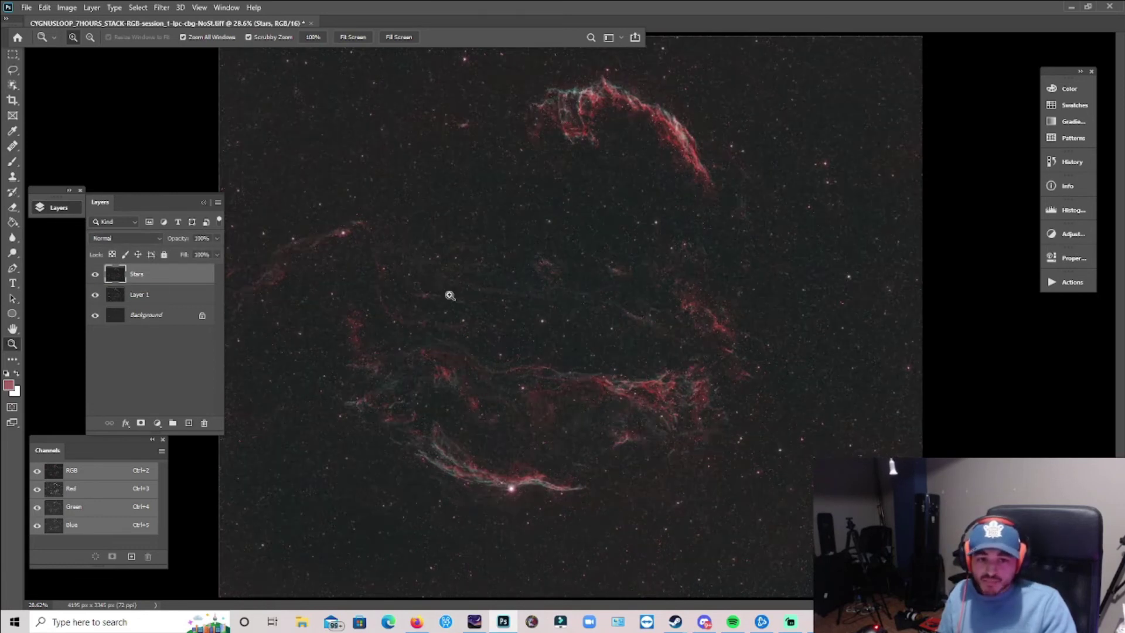
scroll(537, 306, down, 3)
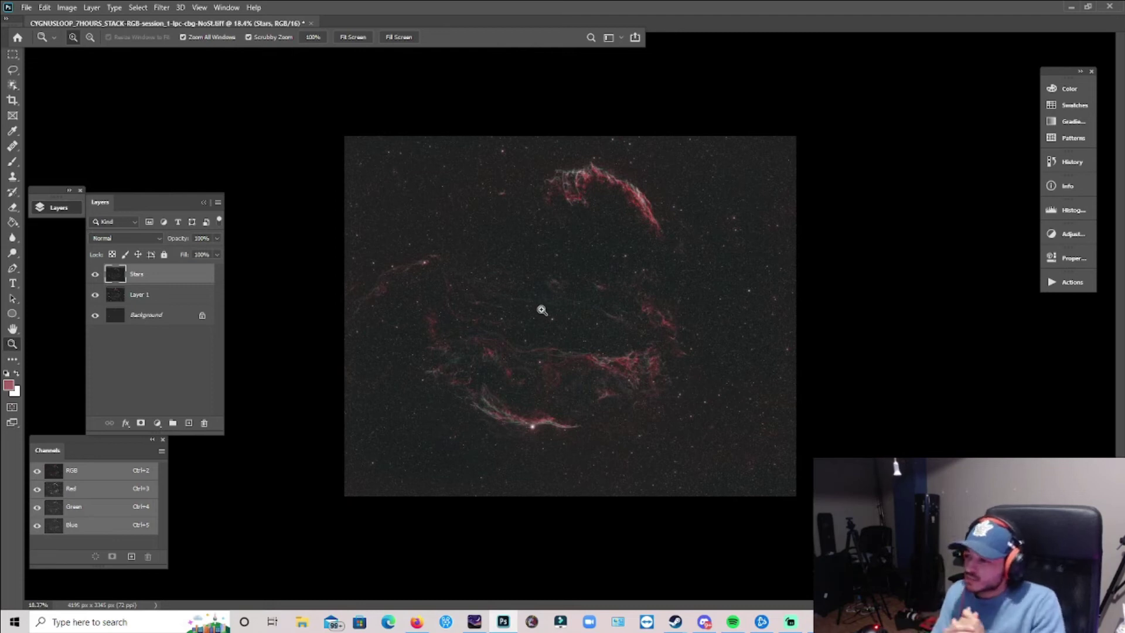
scroll(490, 296, up, 4)
scroll(673, 306, down, 3)
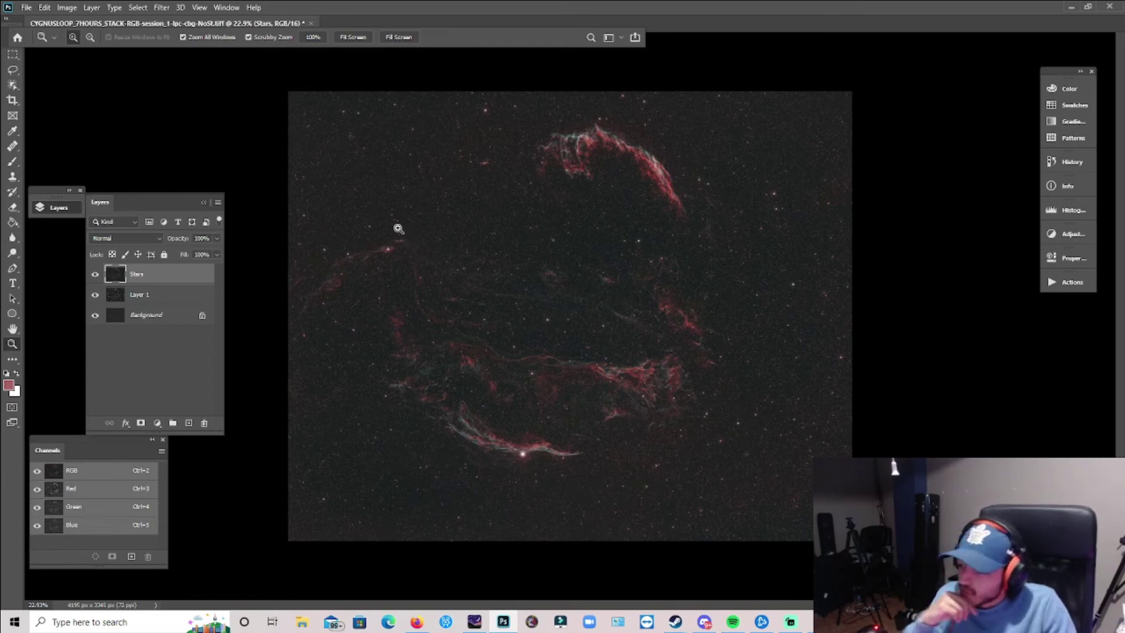
drag(510, 467, 610, 439)
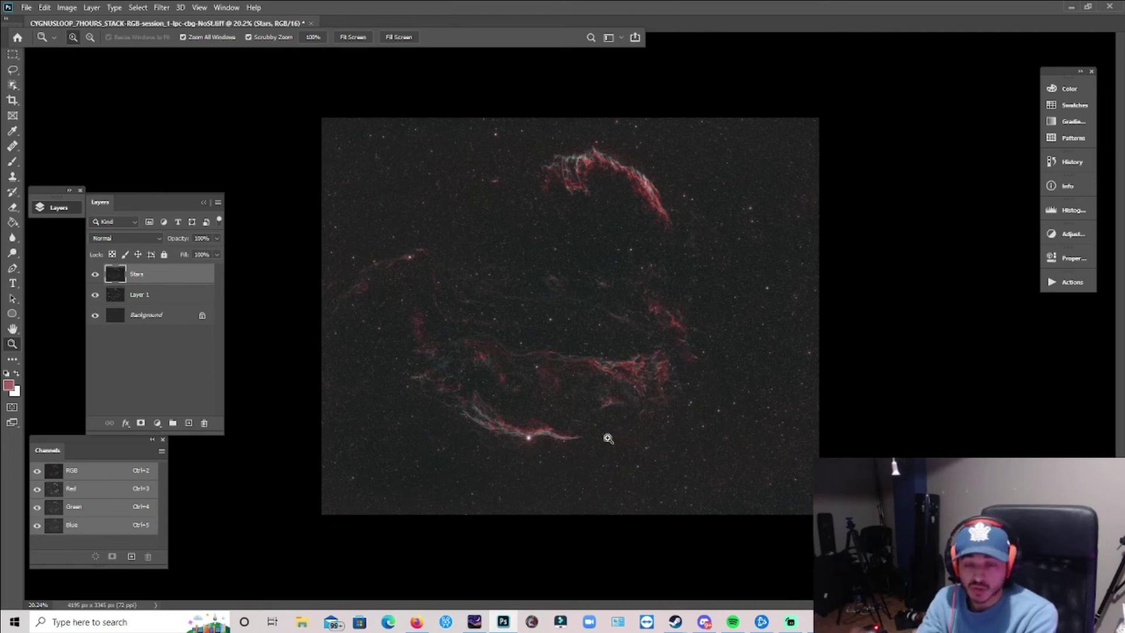
click(95, 273)
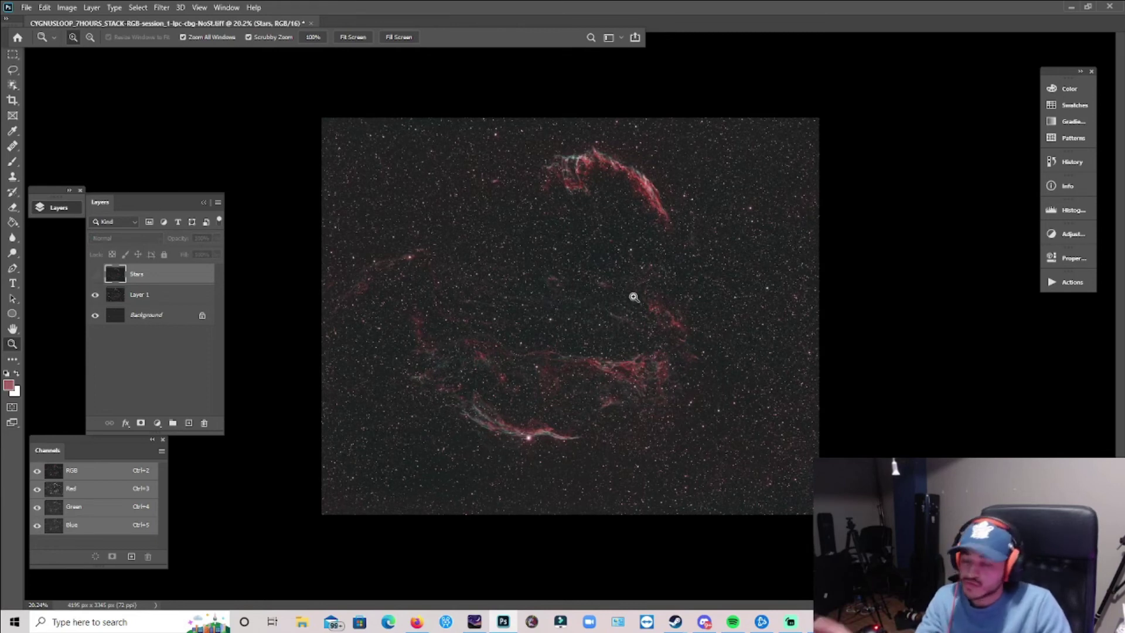
click(95, 274)
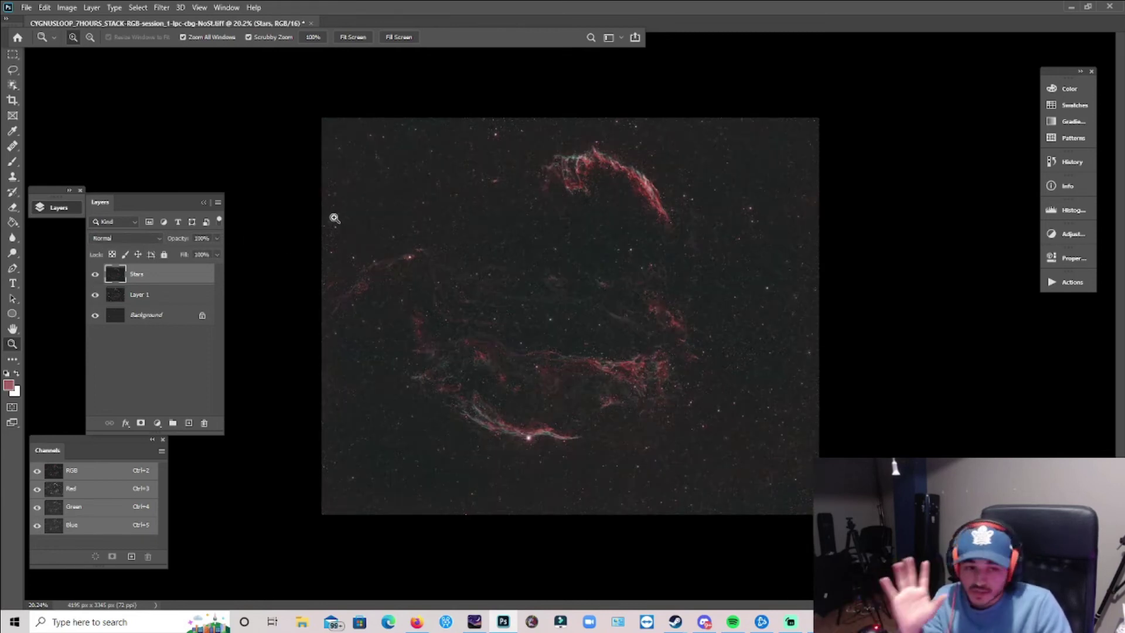